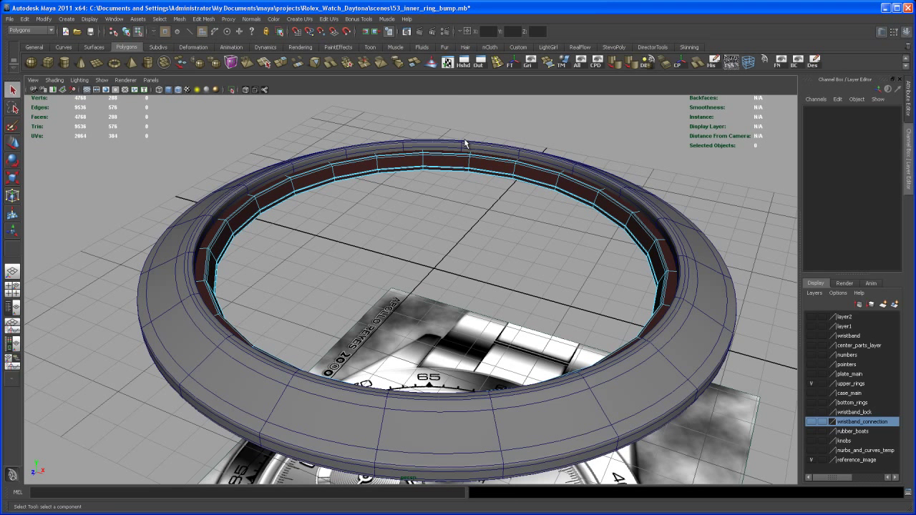
Create a new mental ray mia_material_x material in Hypershade and name it inner_ring_chrome
{"action": "left_click", "coordinate": [465, 64]}
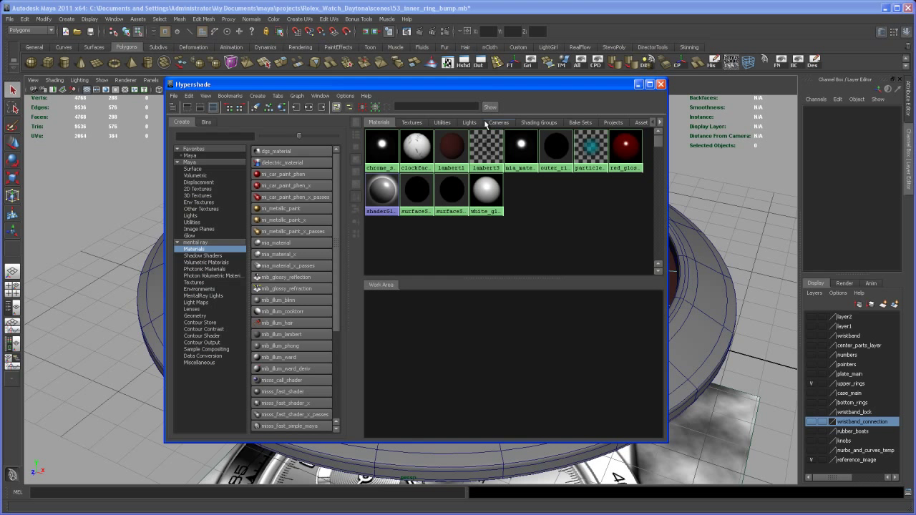
{"action": "left_click", "coordinate": [283, 258]}
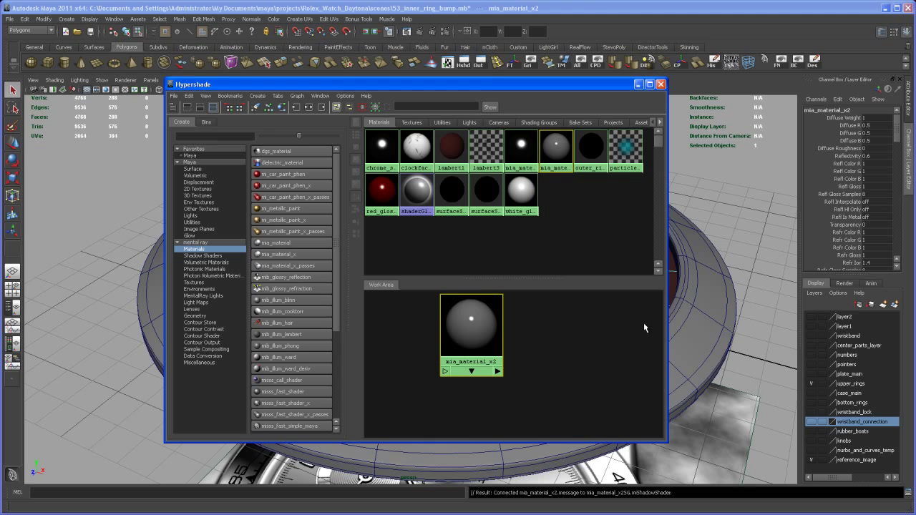
{"action": "key", "text": "ctrl+a"}
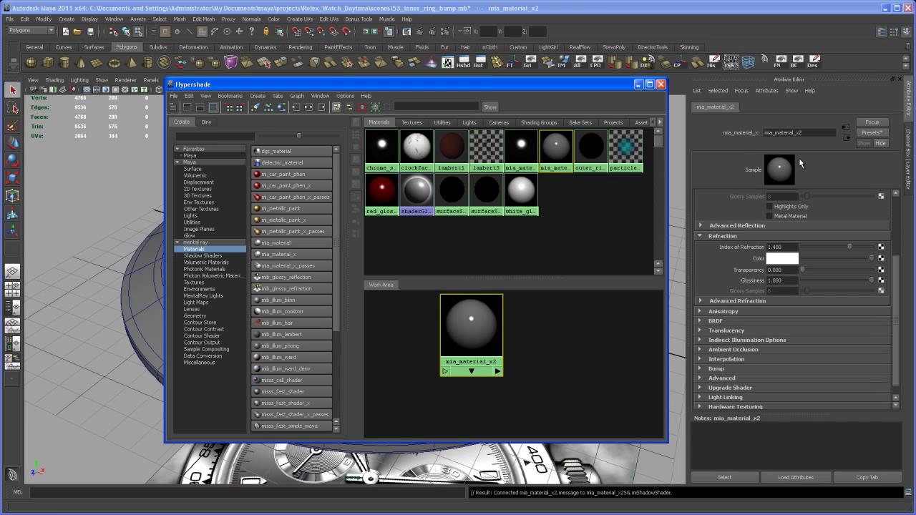
{"action": "left_click_drag", "start_coordinate": [804, 135], "coordinate": [749, 135]}
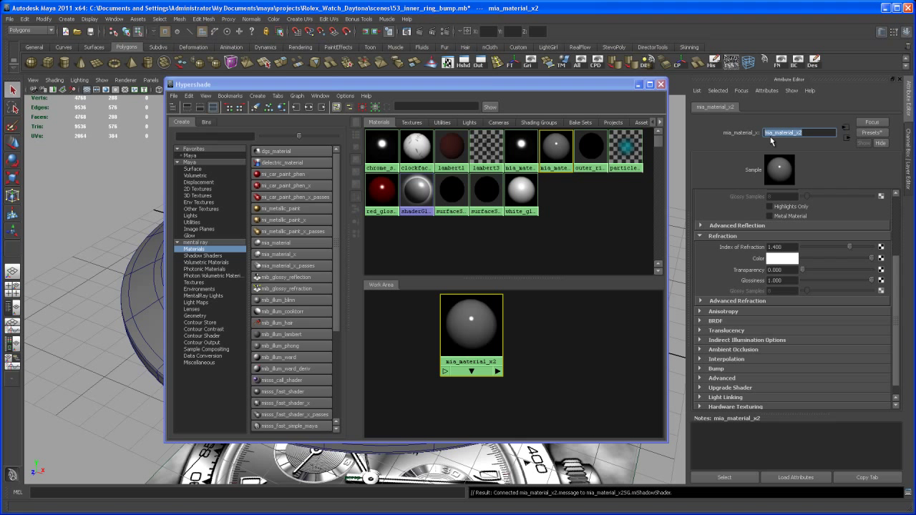
{"action": "type", "text": "inner_ring_chrome"}
{"action": "left_click_drag", "start_coordinate": [492, 335], "coordinate": [501, 337]}
Apply the Chrome preset to the inner_ring_chrome material
{"action": "left_click", "coordinate": [871, 132]}
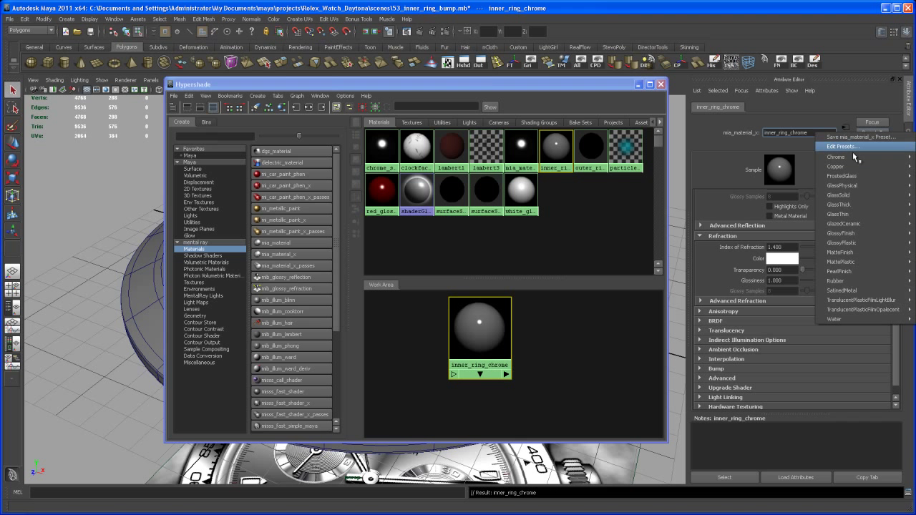
{"action": "mouse_move", "coordinate": [853, 156]}
{"action": "left_click", "coordinate": [811, 163]}
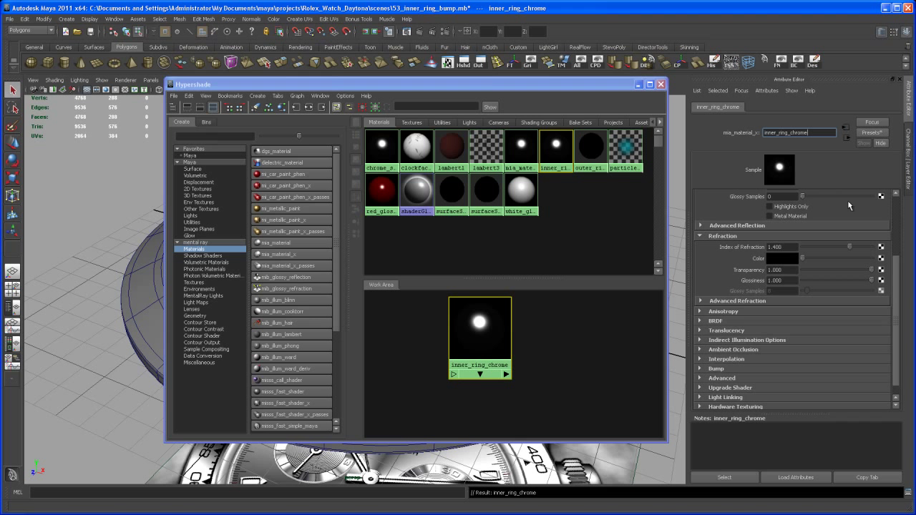
Set the material's reflectivity to 0.8 and its reflection glossy samples to 30
{"action": "left_click_drag", "start_coordinate": [898, 269], "coordinate": [894, 213]}
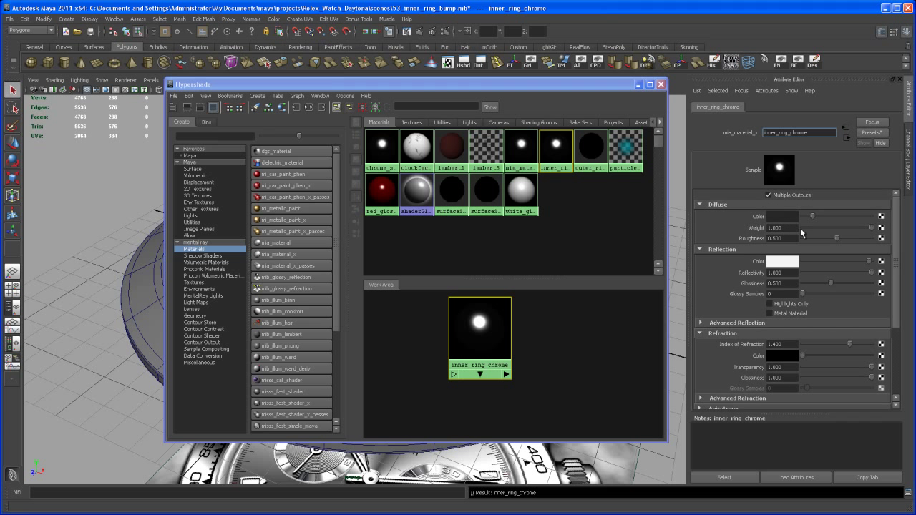
{"action": "left_click", "coordinate": [788, 273]}
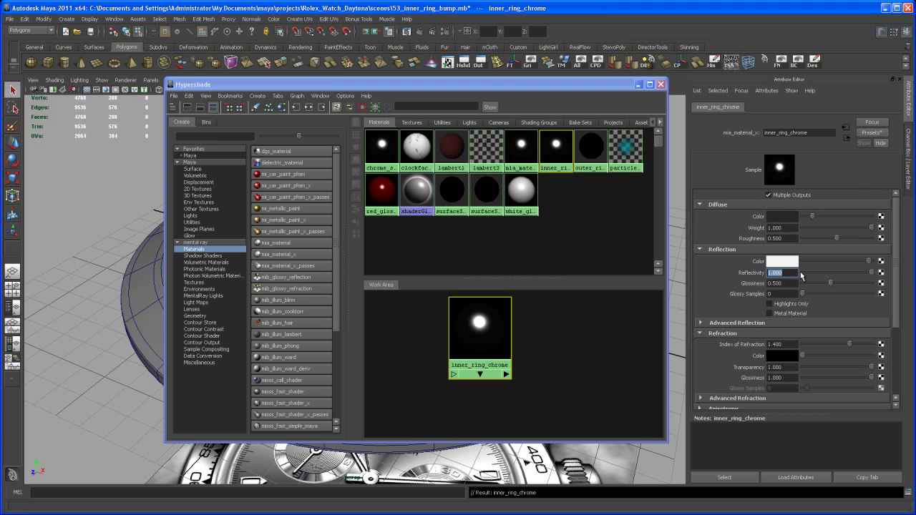
{"action": "key", "text": "BackSpace"}
{"action": "type", "text": ".8"}
{"action": "key", "text": "Return"}
{"action": "left_click", "coordinate": [777, 293]}
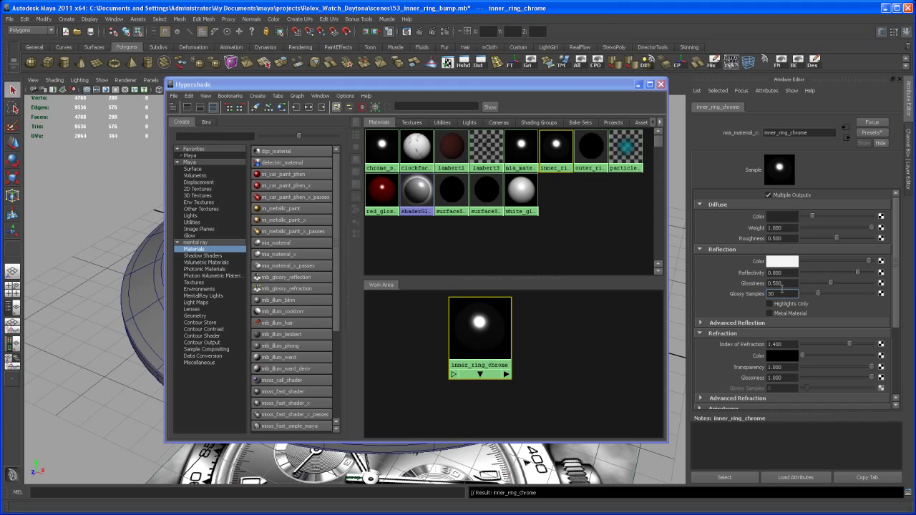
Create a File texture for the Standard Bump attribute of inner_ring_chrome
{"action": "left_click_drag", "start_coordinate": [897, 280], "coordinate": [891, 372]}
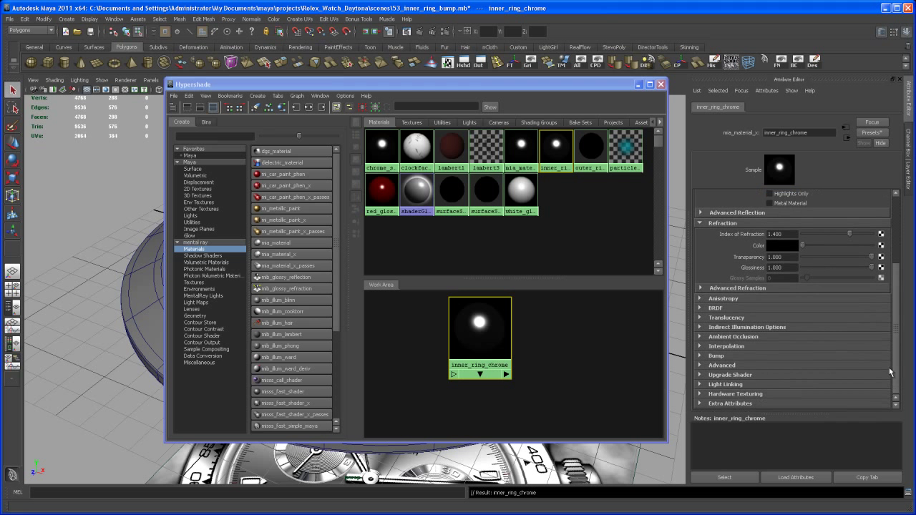
{"action": "left_click", "coordinate": [763, 355]}
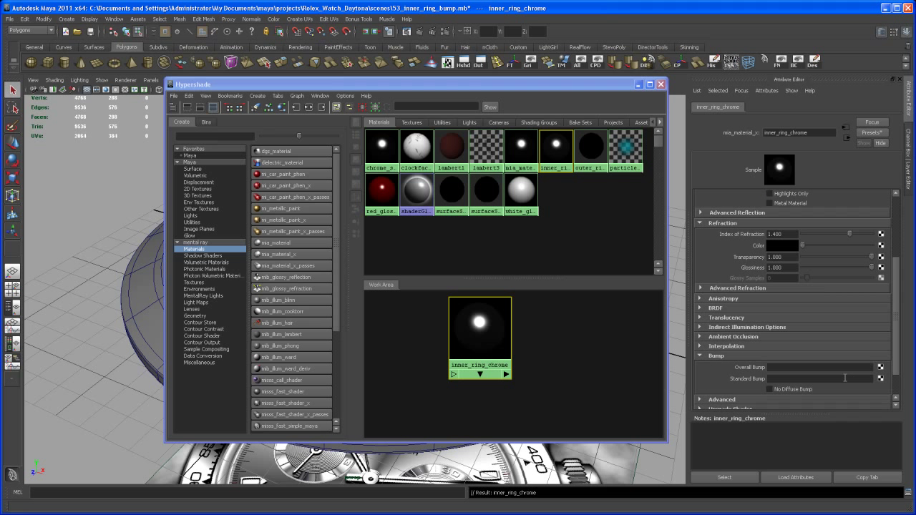
{"action": "left_click", "coordinate": [880, 379]}
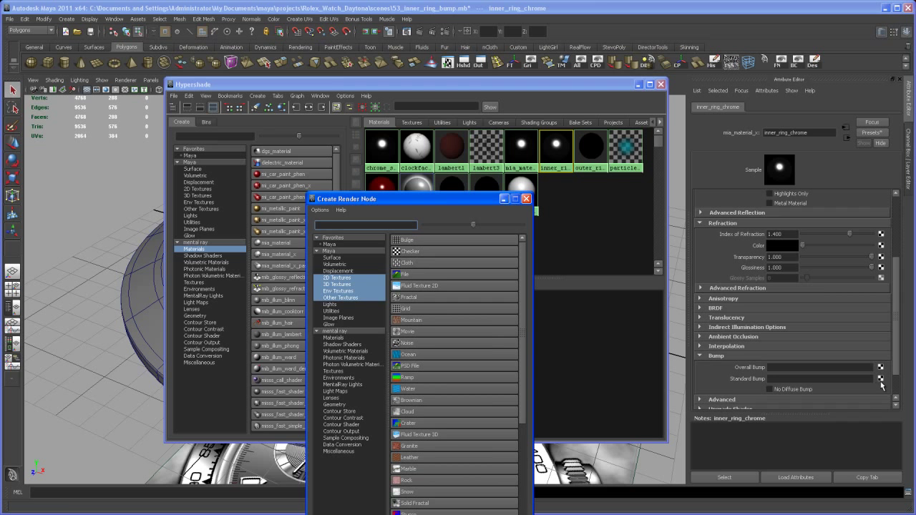
{"action": "left_click_drag", "start_coordinate": [467, 204], "coordinate": [467, 111]}
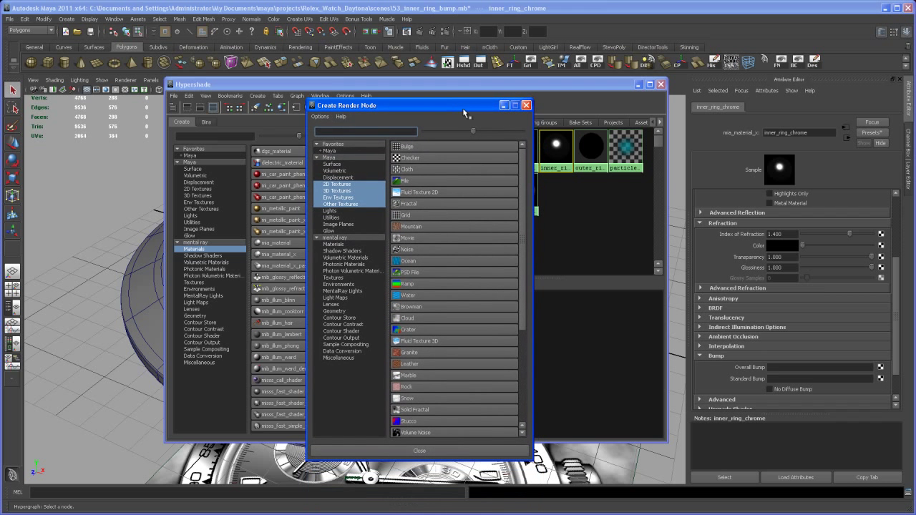
{"action": "left_click", "coordinate": [409, 183]}
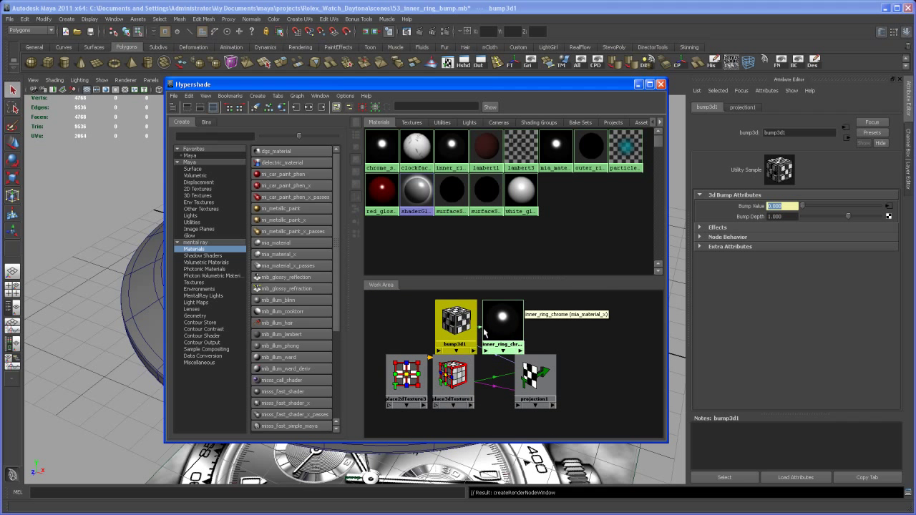
Spread out the bump, file, projection and placement nodes in the Hypershade work area to expose their connections
{"action": "left_click_drag", "start_coordinate": [460, 321], "coordinate": [428, 304]}
{"action": "left_click_drag", "start_coordinate": [504, 327], "coordinate": [566, 307]}
{"action": "left_click_drag", "start_coordinate": [451, 375], "coordinate": [470, 401]}
{"action": "left_click_drag", "start_coordinate": [410, 384], "coordinate": [387, 379]}
{"action": "left_click_drag", "start_coordinate": [443, 364], "coordinate": [422, 355]}
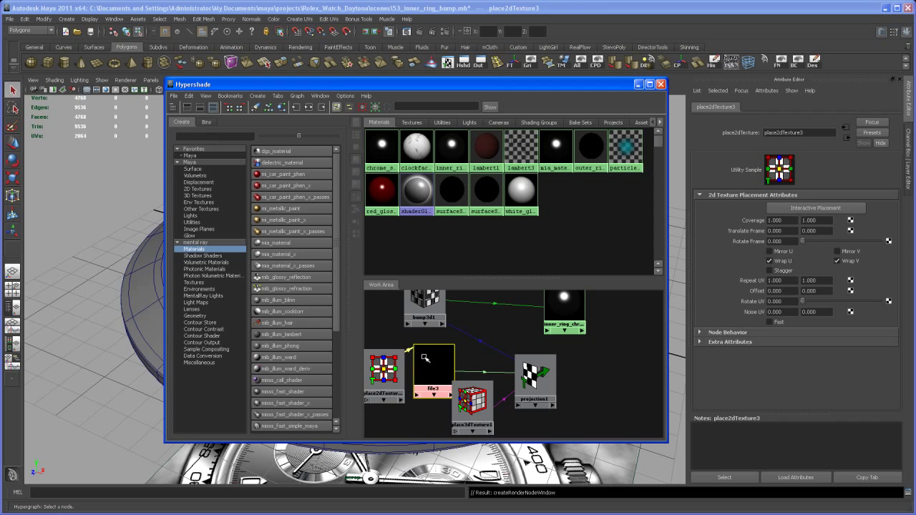
{"action": "scroll", "coordinate": [465, 387], "scroll_direction": "down", "scroll_amount": 1}
{"action": "middle_click_drag", "start_coordinate": [465, 386], "coordinate": [458, 369], "text": "alt"}
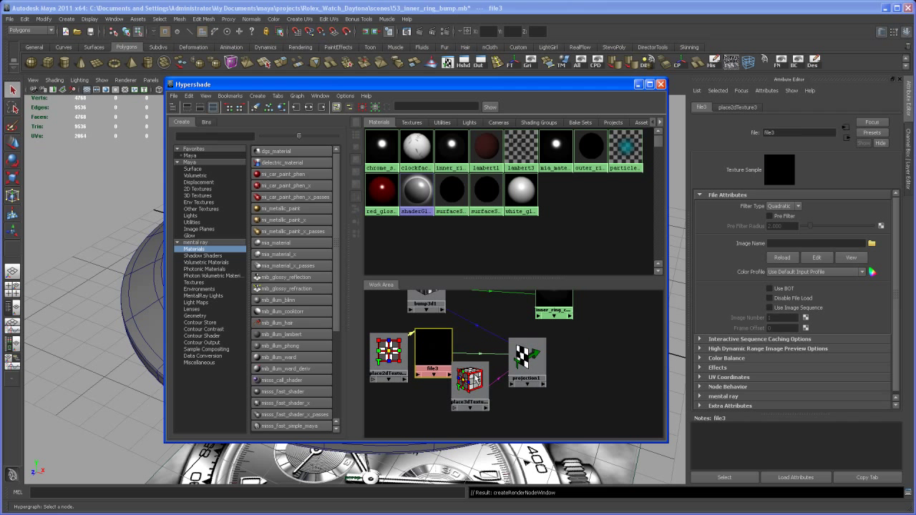
{"action": "left_click_drag", "start_coordinate": [459, 371], "coordinate": [523, 389]}
{"action": "mouse_move", "coordinate": [520, 375]}
{"action": "middle_mouse_down", "text": "alt"}
{"action": "mouse_move", "coordinate": [493, 396]}
{"action": "mouse_move", "coordinate": [509, 391]}
{"action": "middle_mouse_up", "text": "alt"}
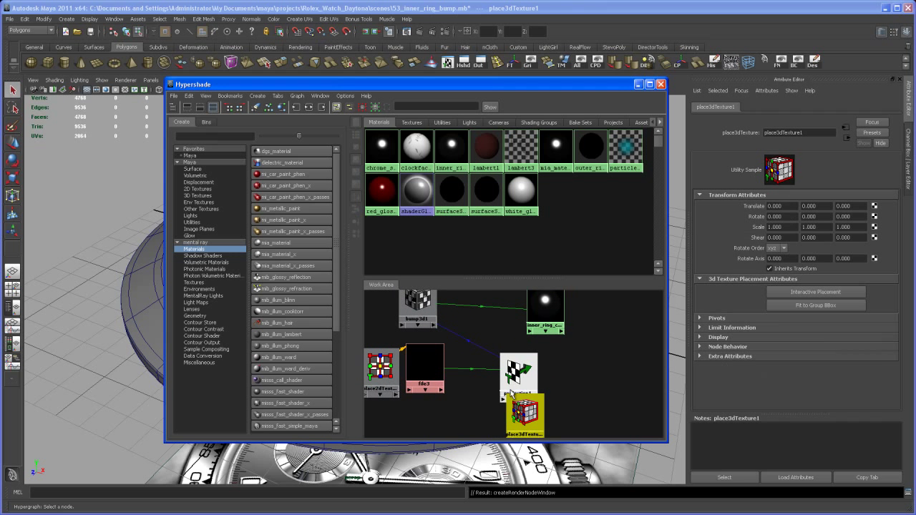
{"action": "scroll", "coordinate": [486, 372], "scroll_direction": "down", "scroll_amount": 1}
{"action": "left_click", "coordinate": [429, 307]}
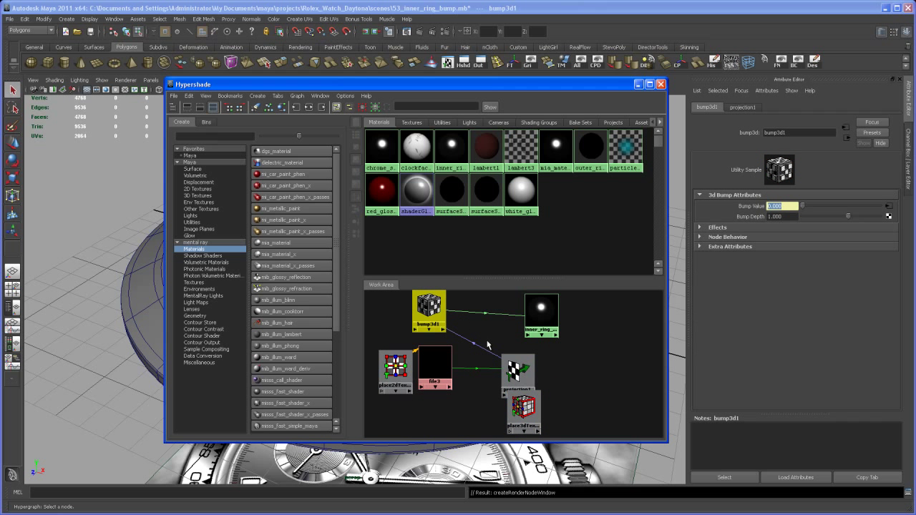
Gather the bump3d1, projection1 and place3dTexture1 nodes together and delete them, keeping the file texture and its 2D placement
{"action": "left_click_drag", "start_coordinate": [509, 359], "coordinate": [574, 408], "text": "shift"}
{"action": "scroll", "coordinate": [513, 369], "scroll_direction": "down", "scroll_amount": 1}
{"action": "middle_click_drag", "start_coordinate": [511, 371], "coordinate": [495, 335], "text": "alt"}
{"action": "left_click_drag", "start_coordinate": [479, 324], "coordinate": [532, 360]}
{"action": "left_click", "coordinate": [596, 414]}
{"action": "left_click_drag", "start_coordinate": [597, 413], "coordinate": [556, 364]}
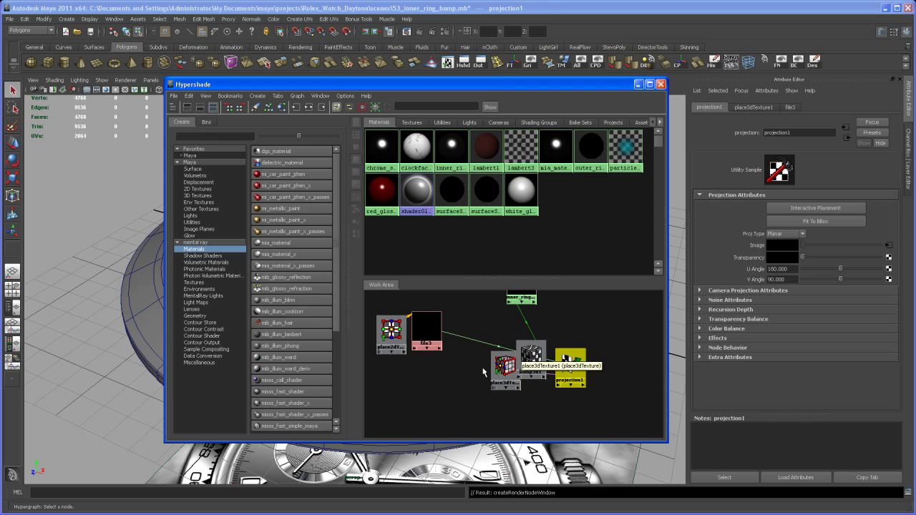
{"action": "left_click_drag", "start_coordinate": [467, 360], "coordinate": [597, 422]}
{"action": "key", "text": "Delete"}
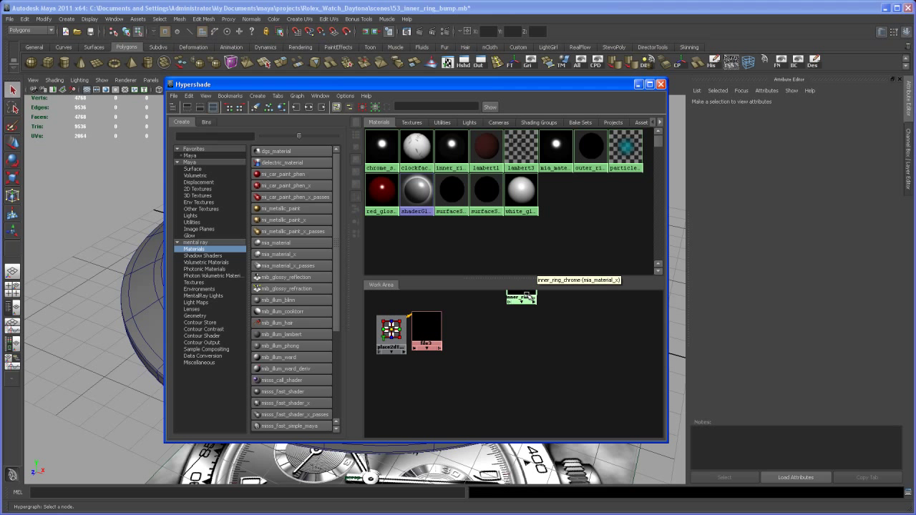
Connect the file3 texture to the Standard Bump of inner_ring_chrome and set the texture's filter type to Off
{"action": "left_click_drag", "start_coordinate": [521, 295], "coordinate": [505, 331]}
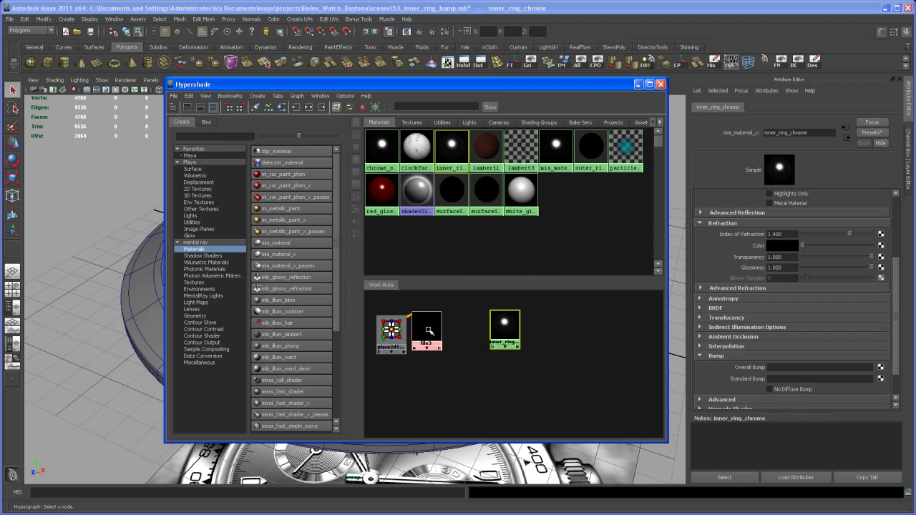
{"action": "middle_click_drag", "start_coordinate": [428, 330], "coordinate": [752, 384]}
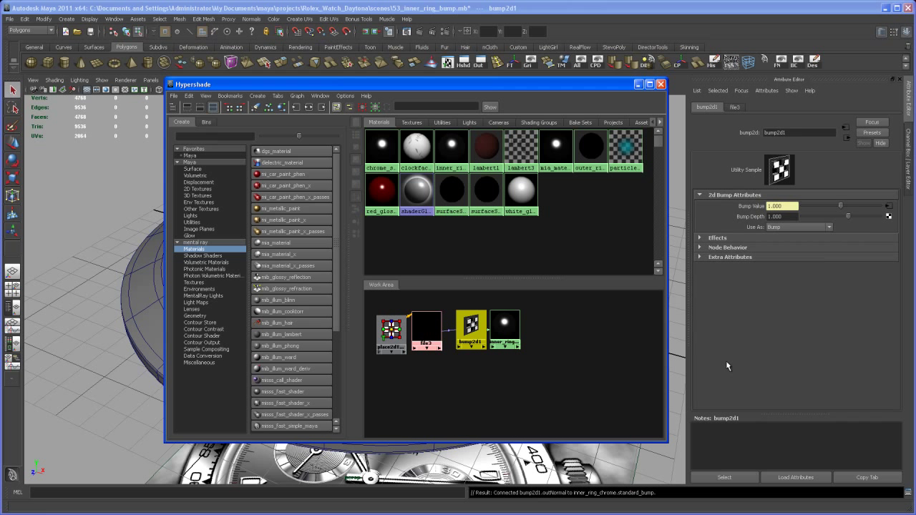
{"action": "left_click", "coordinate": [432, 332]}
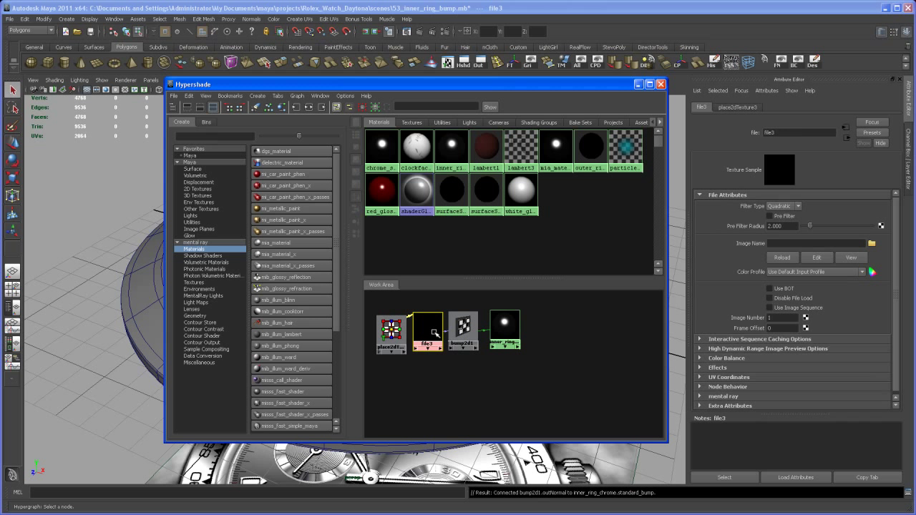
{"action": "left_click", "coordinate": [798, 206]}
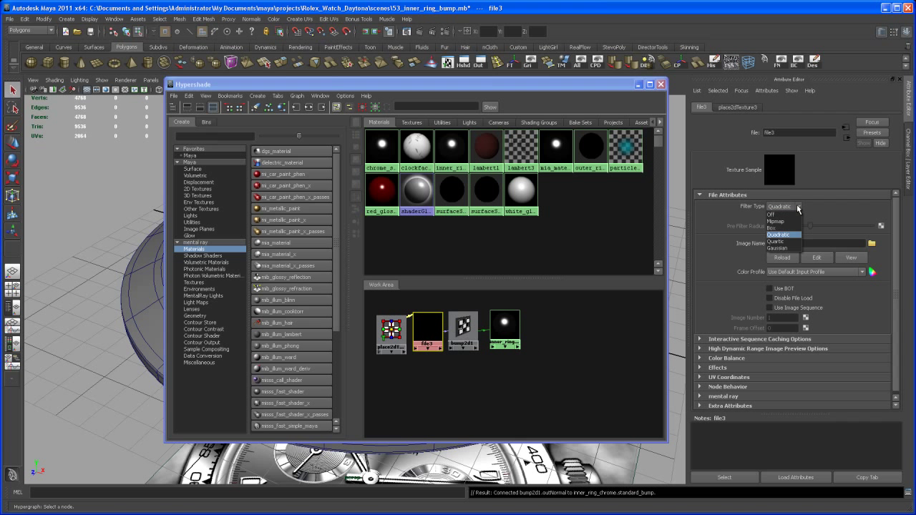
{"action": "left_click", "coordinate": [771, 215]}
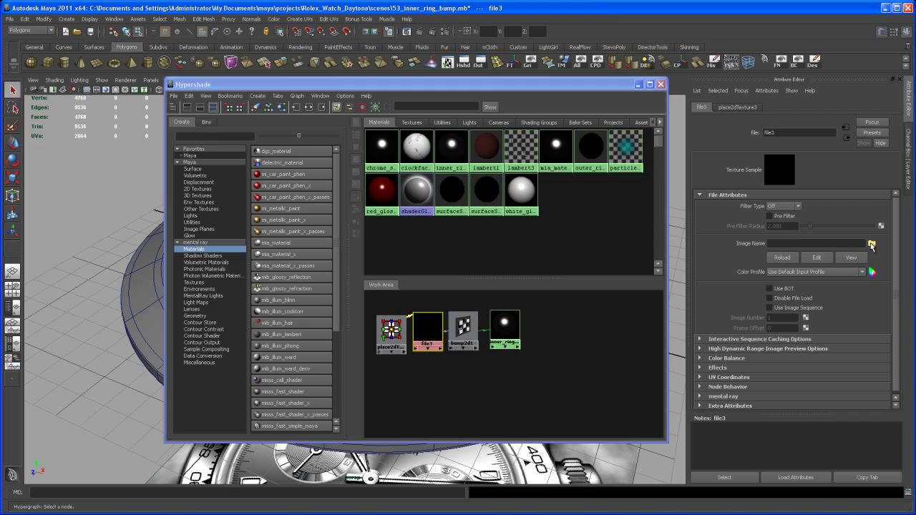
Load inner_ring_bumpmap.tga from the project's images folder into the file3 texture
{"action": "left_click", "coordinate": [871, 244]}
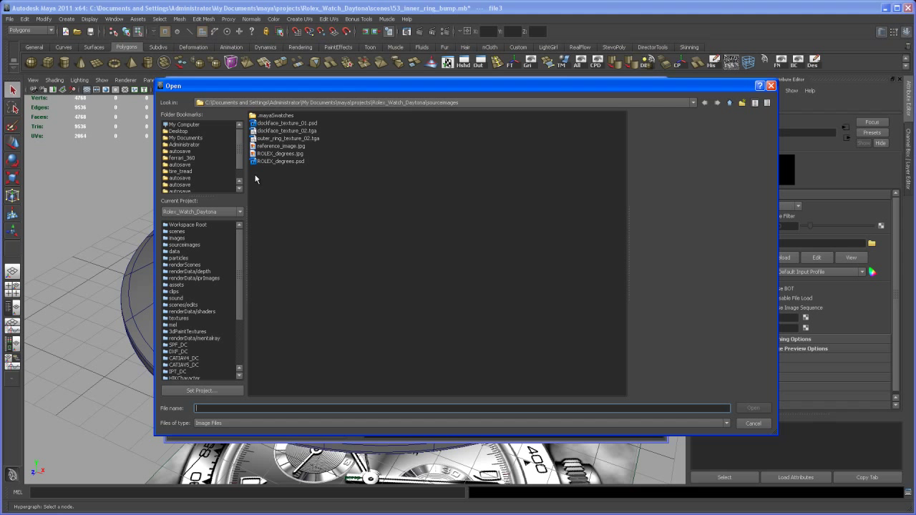
{"action": "left_click", "coordinate": [189, 245]}
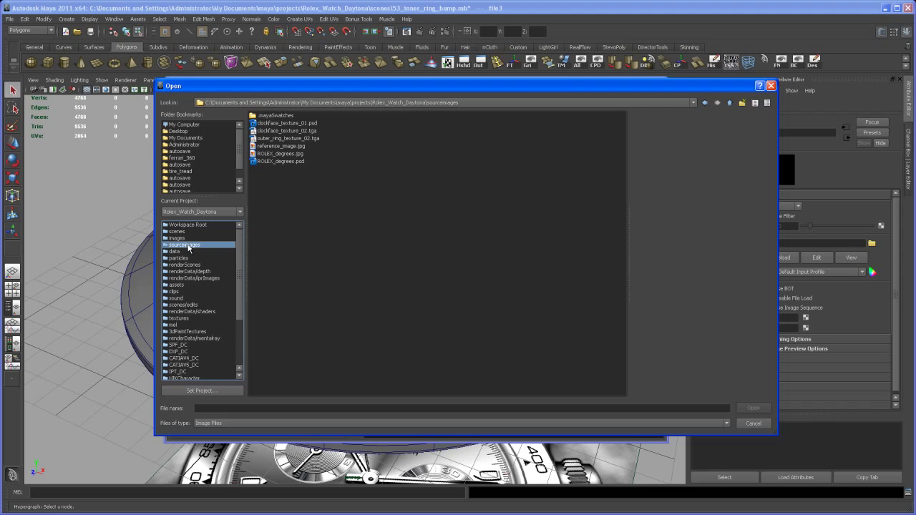
{"action": "left_click", "coordinate": [186, 239]}
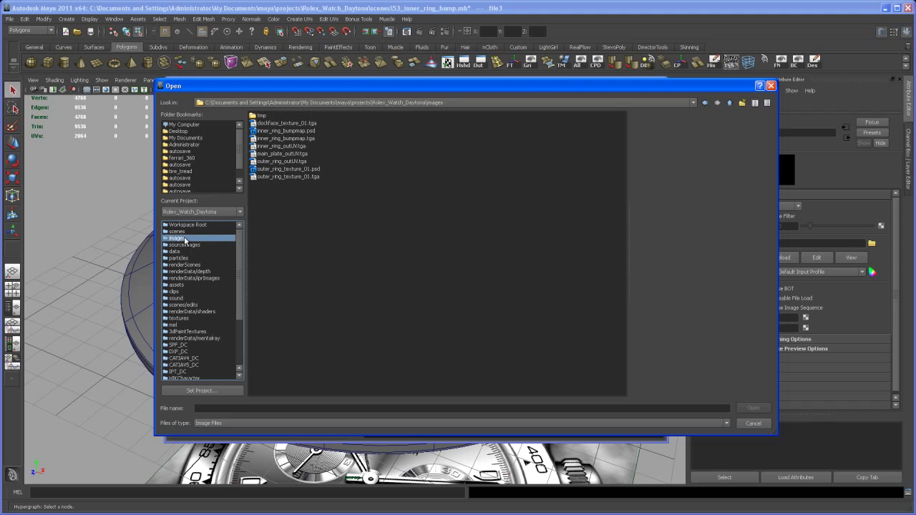
{"action": "double_click", "coordinate": [300, 139]}
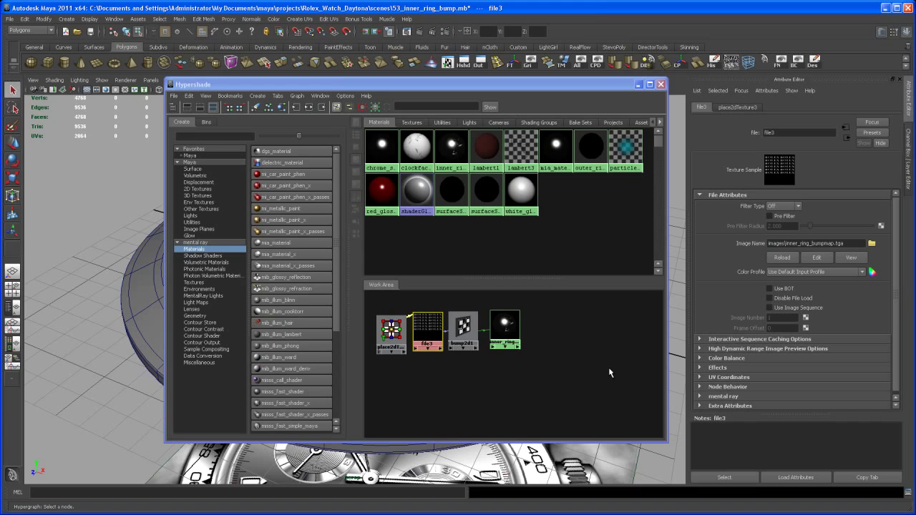
Assign the inner_ring_chrome material to the inner ring mesh in the viewport
{"action": "left_click_drag", "start_coordinate": [545, 84], "coordinate": [304, 103]}
{"action": "left_click_drag", "start_coordinate": [266, 345], "coordinate": [282, 345]}
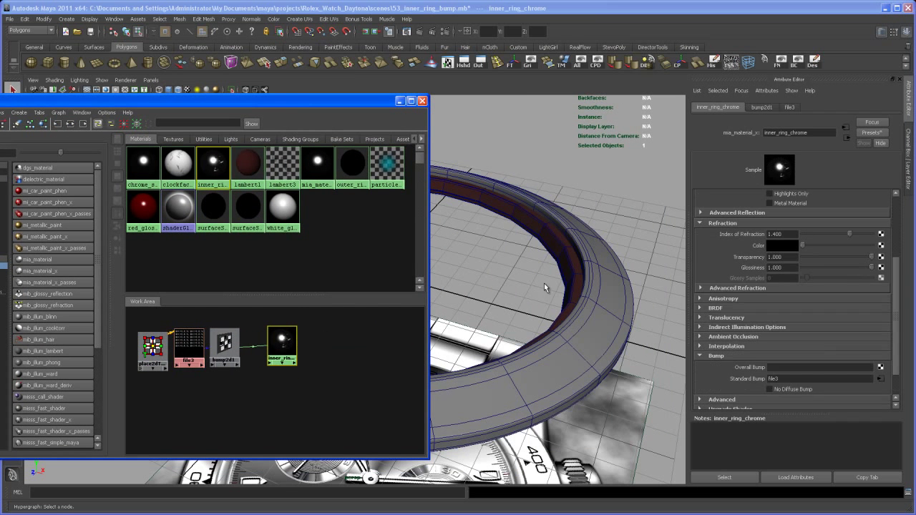
{"action": "right_click_drag", "start_coordinate": [561, 258], "coordinate": [569, 250]}
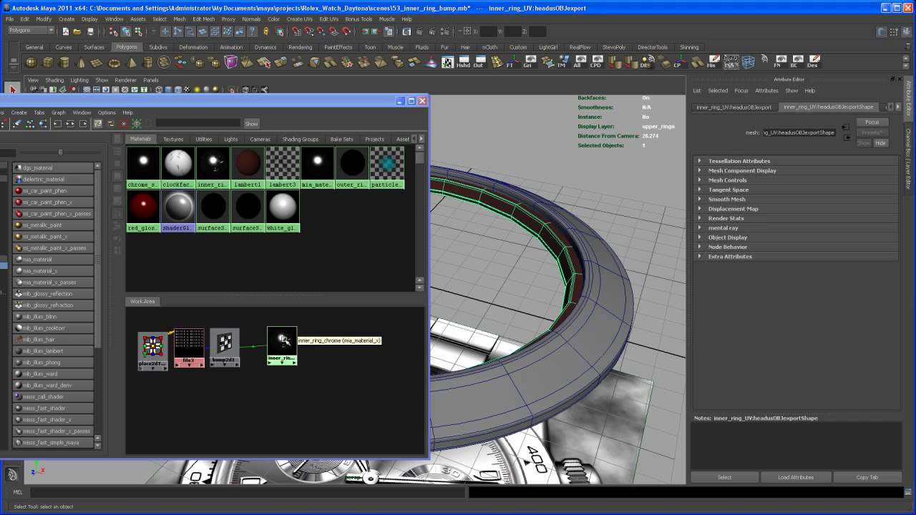
{"action": "right_click_drag", "start_coordinate": [282, 341], "coordinate": [291, 320]}
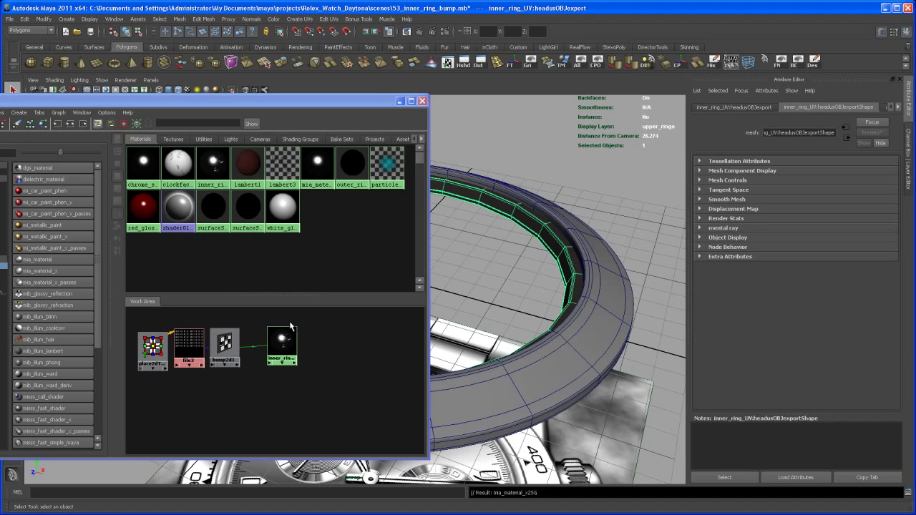
Minimise Hypershade, turn on smooth preview for the inner ring and deselect it
{"action": "left_click", "coordinate": [401, 103]}
{"action": "left_click_drag", "start_coordinate": [443, 249], "coordinate": [468, 261], "text": "alt"}
{"action": "key", "text": "3"}
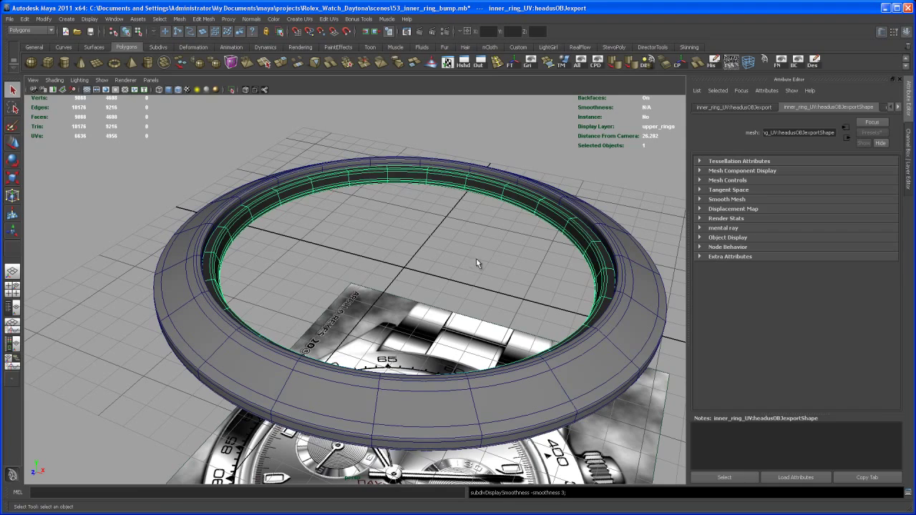
{"action": "left_click", "coordinate": [480, 245]}
{"action": "middle_click_drag", "start_coordinate": [480, 245], "coordinate": [459, 249], "text": "alt"}
{"action": "mouse_move", "coordinate": [458, 249]}
{"action": "right_mouse_down", "text": "alt"}
{"action": "mouse_move", "coordinate": [445, 240]}
{"action": "mouse_move", "coordinate": [458, 244]}
{"action": "right_mouse_up", "text": "alt"}
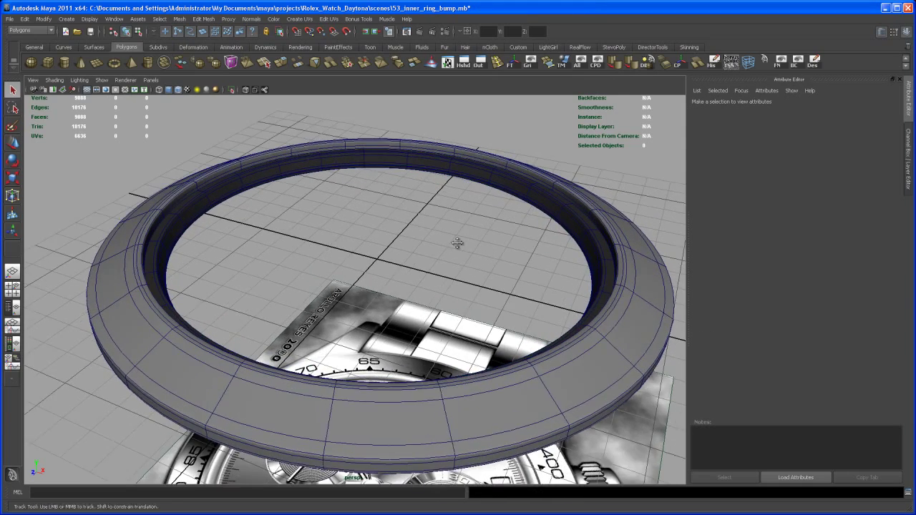
{"action": "middle_click_drag", "start_coordinate": [457, 244], "coordinate": [455, 250], "text": "alt"}
{"action": "left_click_drag", "start_coordinate": [455, 249], "coordinate": [471, 251], "text": "alt"}
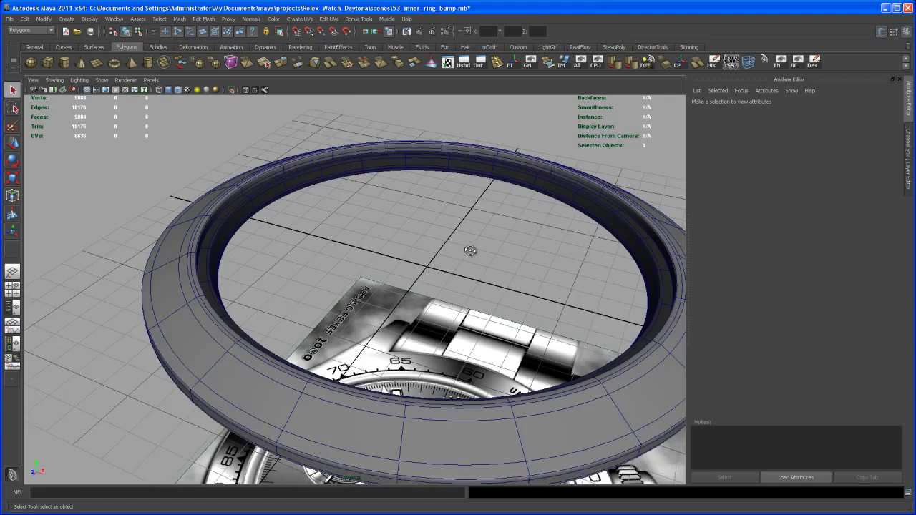
Render a close-up of the ring's inner wall to check the bumped lettering and close the render window
{"action": "middle_click_drag", "start_coordinate": [472, 251], "coordinate": [503, 246], "text": "alt"}
{"action": "right_click_drag", "start_coordinate": [410, 256], "coordinate": [423, 270], "text": "alt"}
{"action": "middle_click_drag", "start_coordinate": [423, 269], "coordinate": [443, 322], "text": "alt"}
{"action": "left_click_drag", "start_coordinate": [443, 323], "coordinate": [419, 314], "text": "alt"}
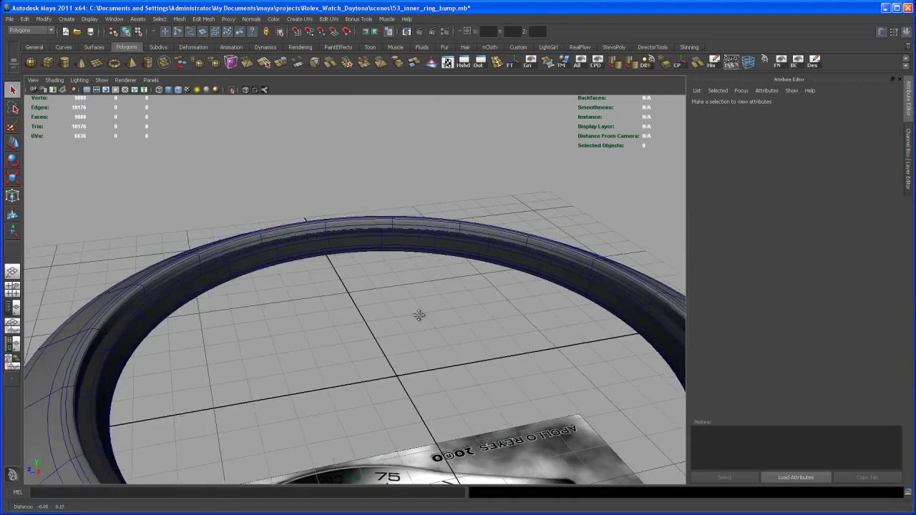
{"action": "middle_click_drag", "start_coordinate": [419, 314], "coordinate": [448, 345], "text": "alt"}
{"action": "right_click_drag", "start_coordinate": [447, 344], "coordinate": [481, 408], "text": "alt"}
{"action": "middle_click_drag", "start_coordinate": [421, 298], "coordinate": [394, 353], "text": "alt"}
{"action": "right_click_drag", "start_coordinate": [394, 353], "coordinate": [417, 382], "text": "alt"}
{"action": "middle_click_drag", "start_coordinate": [417, 382], "coordinate": [373, 369], "text": "alt"}
{"action": "left_click", "coordinate": [414, 30]}
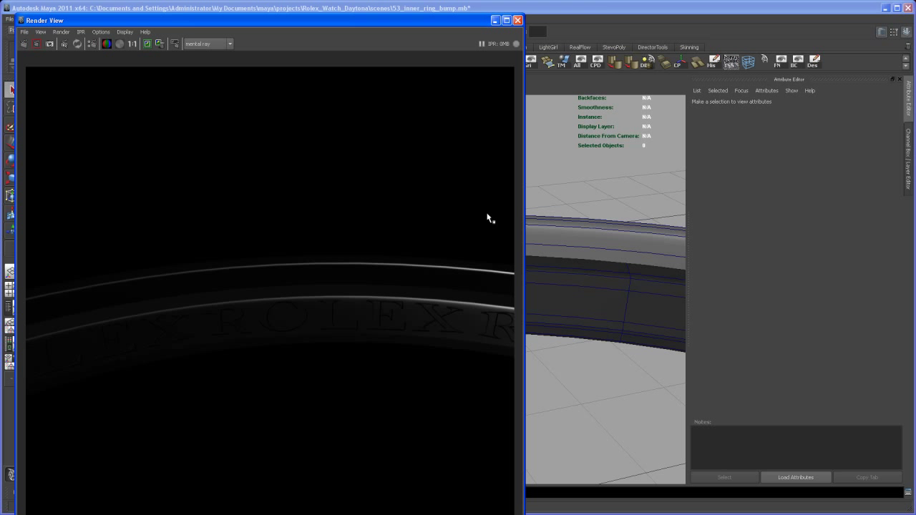
{"action": "left_click", "coordinate": [517, 20]}
Reopen Hypershade with the whole ring in view and select the file3 bump texture to check its attributes
{"action": "right_click_drag", "start_coordinate": [607, 349], "coordinate": [441, 279], "text": "alt"}
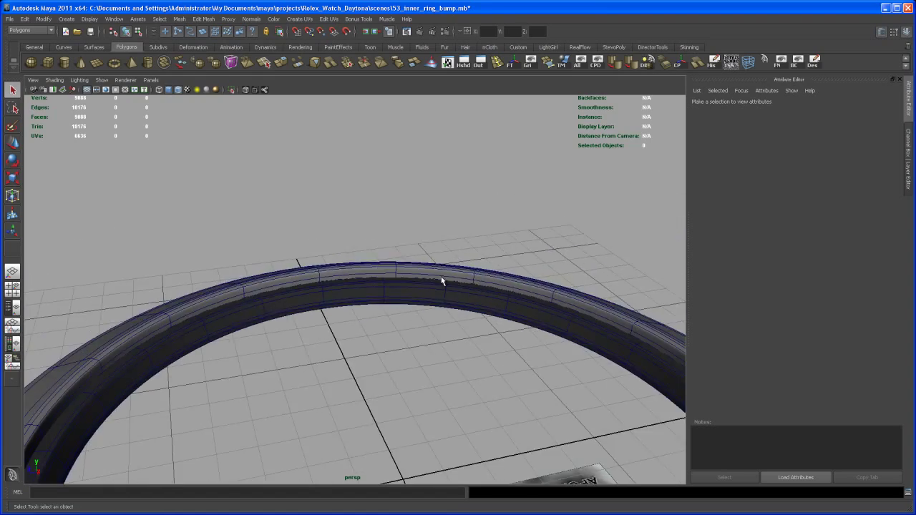
{"action": "left_click_drag", "start_coordinate": [441, 279], "coordinate": [473, 300], "text": "alt"}
{"action": "right_click_drag", "start_coordinate": [474, 300], "coordinate": [452, 302], "text": "alt"}
{"action": "left_click_drag", "start_coordinate": [451, 302], "coordinate": [468, 331], "text": "alt"}
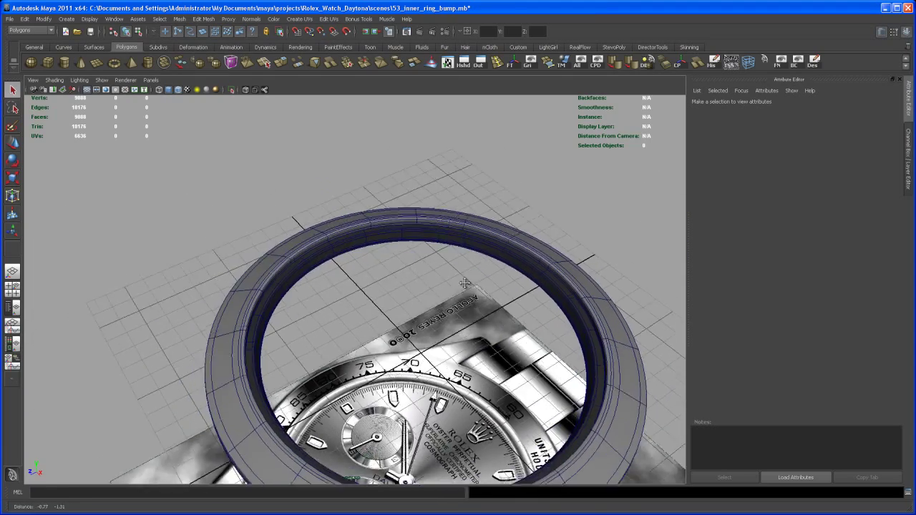
{"action": "middle_click_drag", "start_coordinate": [467, 332], "coordinate": [458, 298], "text": "alt"}
{"action": "right_click_drag", "start_coordinate": [458, 298], "coordinate": [440, 263], "text": "alt"}
{"action": "left_click_drag", "start_coordinate": [441, 263], "coordinate": [461, 288], "text": "alt"}
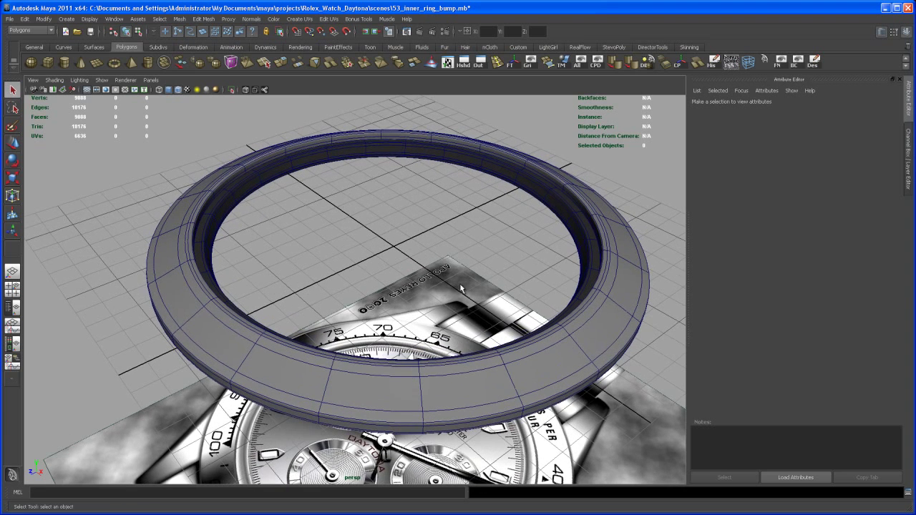
{"action": "left_click", "coordinate": [463, 62]}
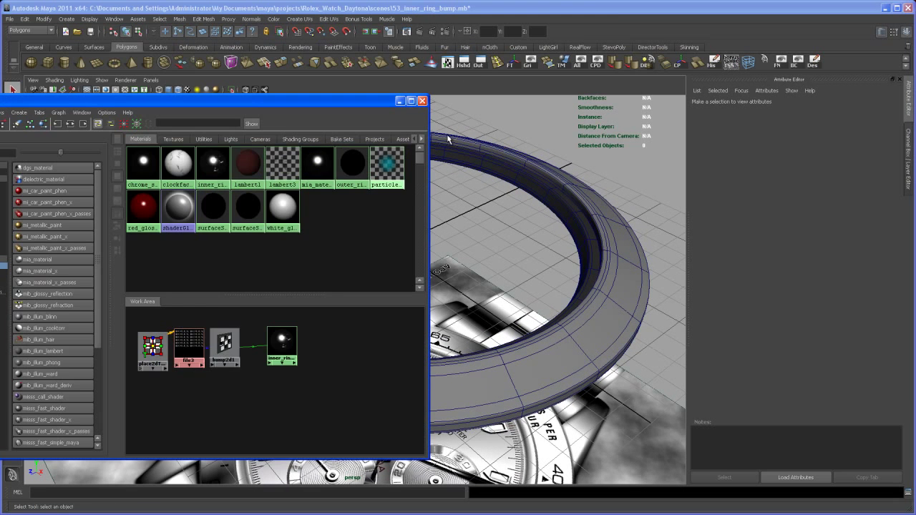
{"action": "left_click", "coordinate": [189, 347]}
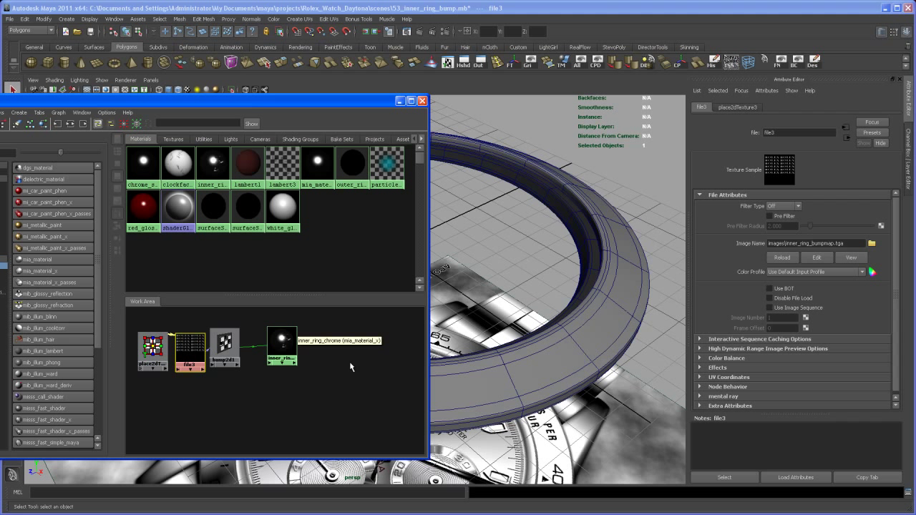
{"action": "middle_click_drag", "start_coordinate": [318, 358], "coordinate": [362, 357], "text": "alt"}
{"action": "right_click_drag", "start_coordinate": [362, 357], "coordinate": [294, 369], "text": "alt"}
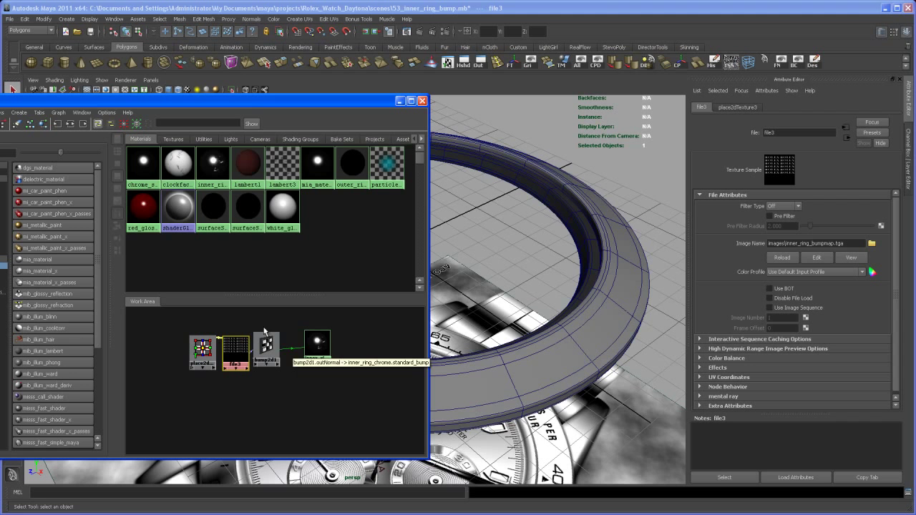
{"action": "left_click_drag", "start_coordinate": [122, 101], "coordinate": [302, 90]}
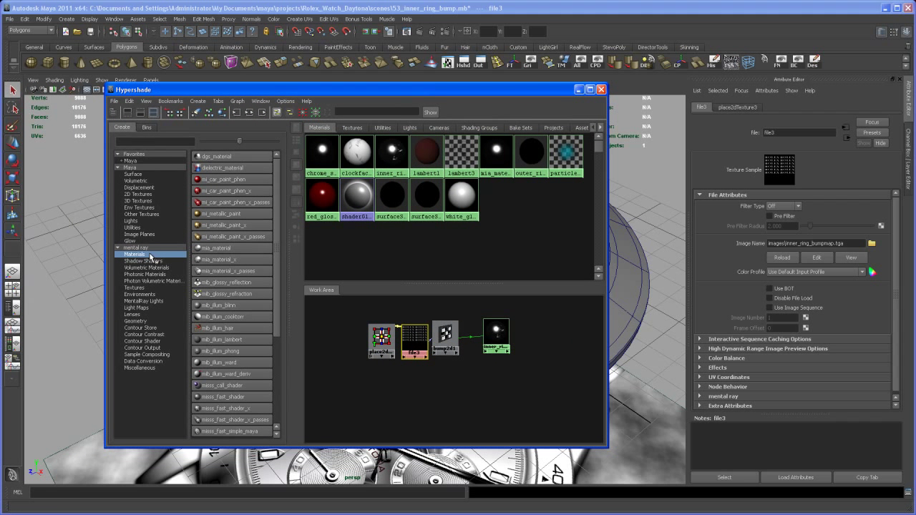
Create a Maya Lambert material and connect the file3 texture to its Color
{"action": "left_click", "coordinate": [143, 167]}
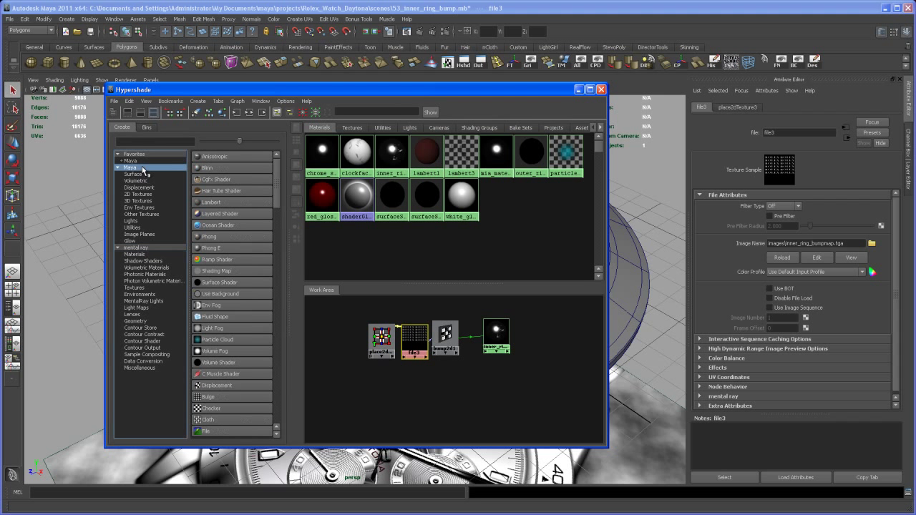
{"action": "left_click", "coordinate": [211, 202]}
{"action": "left_click_drag", "start_coordinate": [533, 354], "coordinate": [501, 388]}
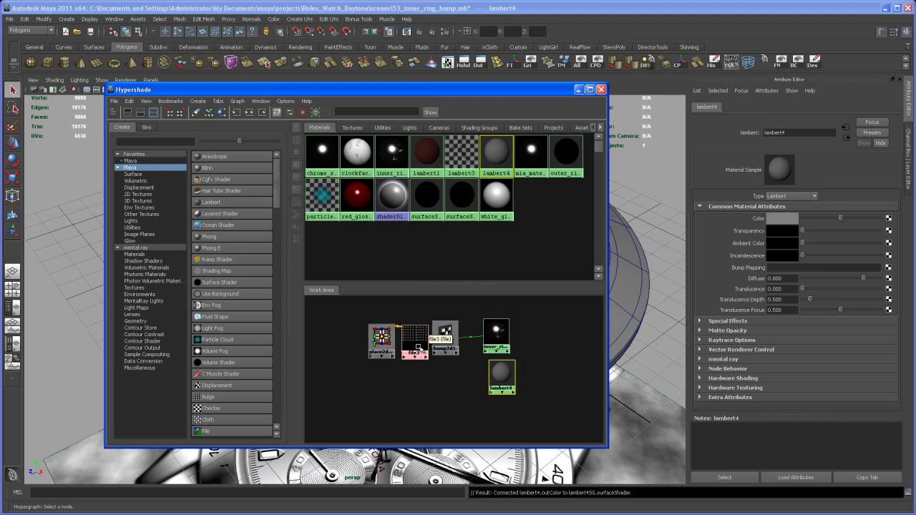
{"action": "middle_click_drag", "start_coordinate": [417, 344], "coordinate": [771, 221]}
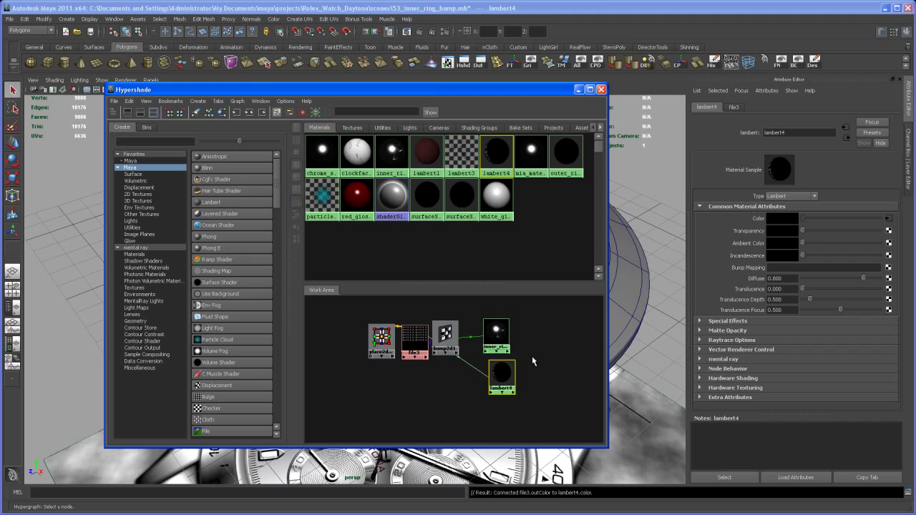
Assign the lambert4 material to the inner ring mesh, minimise Hypershade and turn on textured display in the viewport
{"action": "left_click_drag", "start_coordinate": [514, 91], "coordinate": [288, 97]}
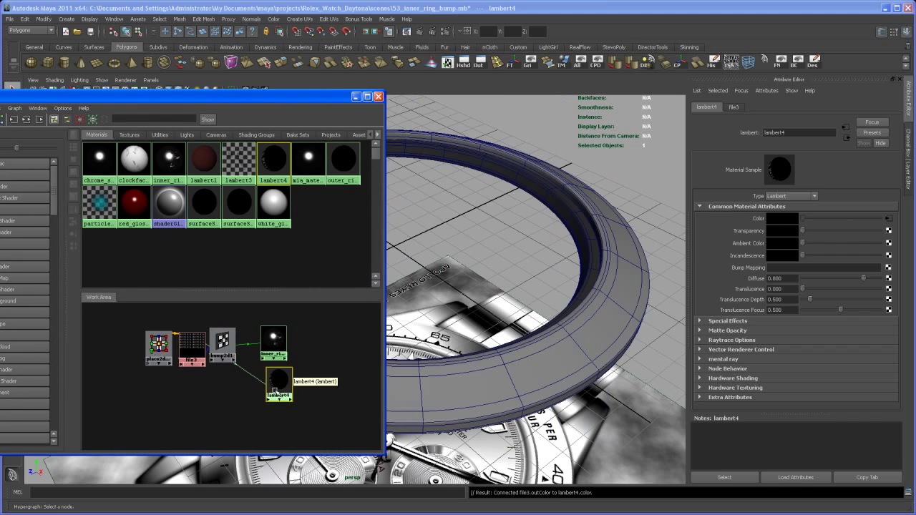
{"action": "middle_click_drag", "start_coordinate": [282, 383], "coordinate": [552, 202]}
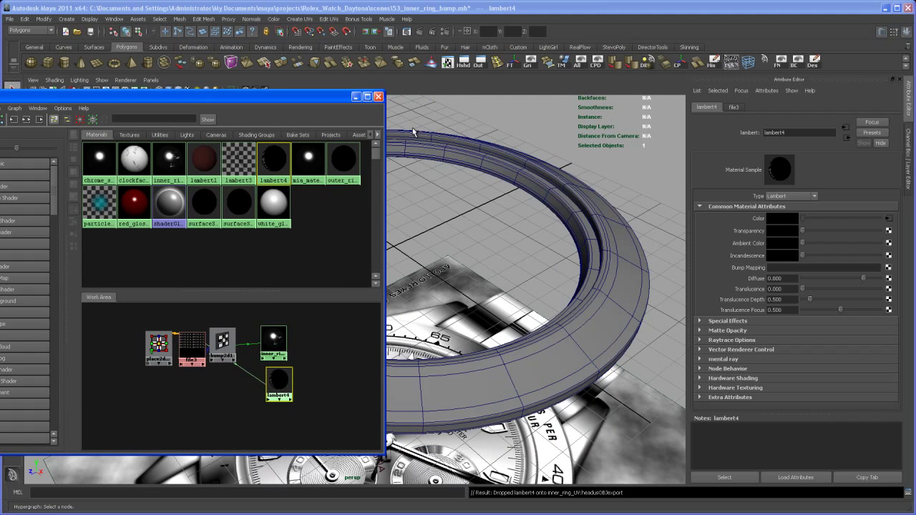
{"action": "left_click", "coordinate": [356, 97]}
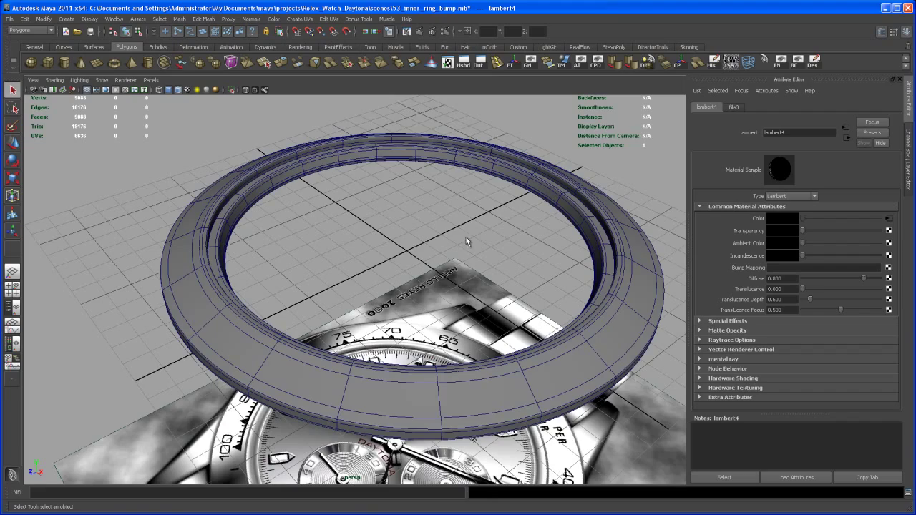
{"action": "key", "text": "6"}
{"action": "key", "text": "f"}
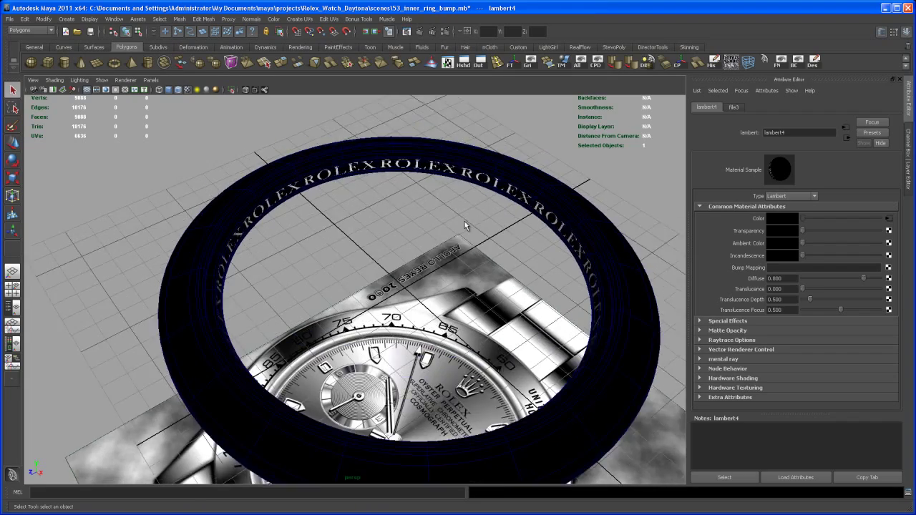
Examine the ROLEX lettering up close along the inner ring for texture distortion
{"action": "right_click_drag", "start_coordinate": [464, 223], "coordinate": [471, 354], "text": "alt"}
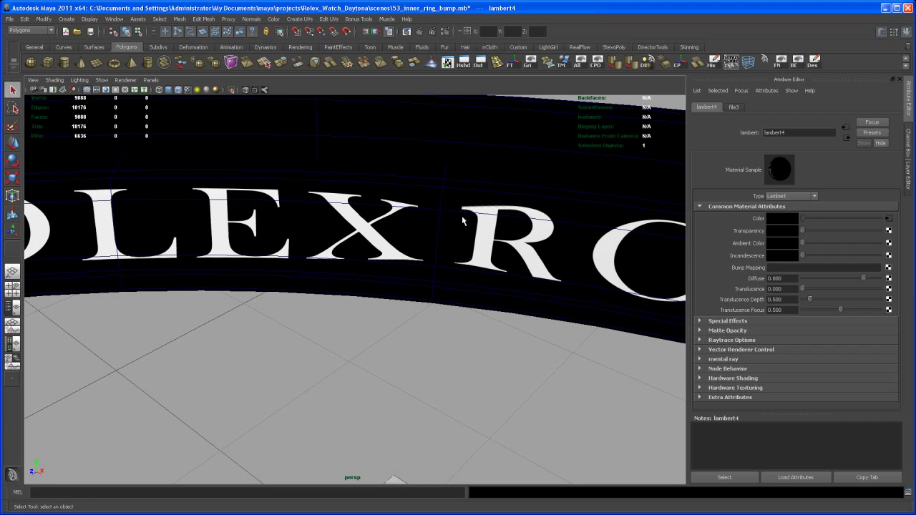
{"action": "right_click_drag", "start_coordinate": [483, 251], "coordinate": [511, 312], "text": "alt"}
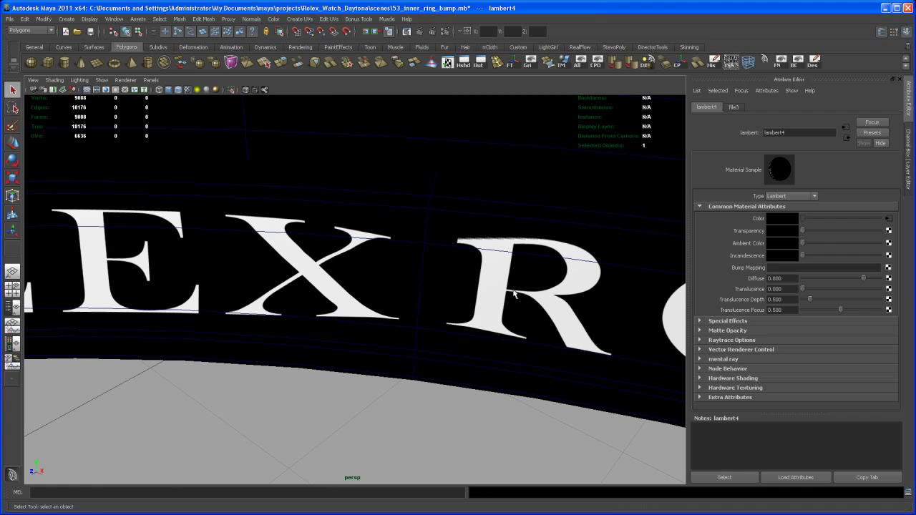
{"action": "right_click_drag", "start_coordinate": [535, 296], "coordinate": [465, 273], "text": "alt"}
{"action": "middle_click_drag", "start_coordinate": [496, 288], "coordinate": [458, 314], "text": "alt"}
{"action": "middle_click_drag", "start_coordinate": [515, 332], "coordinate": [491, 307], "text": "alt"}
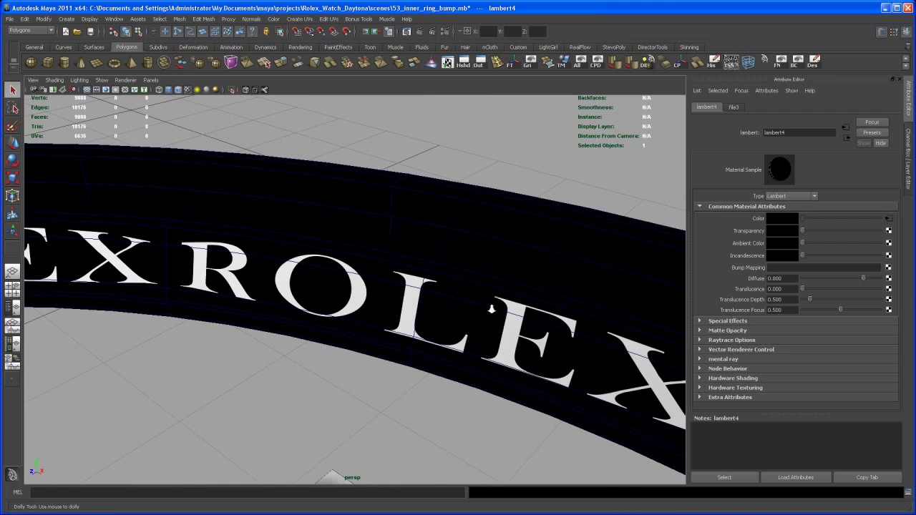
{"action": "right_click_drag", "start_coordinate": [491, 307], "coordinate": [455, 300], "text": "alt"}
{"action": "mouse_move", "coordinate": [455, 300]}
{"action": "middle_mouse_down", "text": "alt"}
{"action": "mouse_move", "coordinate": [469, 286]}
{"action": "mouse_move", "coordinate": [461, 276]}
{"action": "middle_mouse_up", "text": "alt"}
{"action": "mouse_move", "coordinate": [537, 304]}
{"action": "middle_mouse_down", "text": "alt"}
{"action": "mouse_move", "coordinate": [493, 298]}
{"action": "mouse_move", "coordinate": [481, 318]}
{"action": "middle_mouse_up", "text": "alt"}
{"action": "right_click_drag", "start_coordinate": [481, 318], "coordinate": [501, 326], "text": "alt"}
Select the inner ring and compare its lettering with smooth preview on and off, leaving the preview off
{"action": "key", "text": "1"}
{"action": "left_click", "coordinate": [483, 321]}
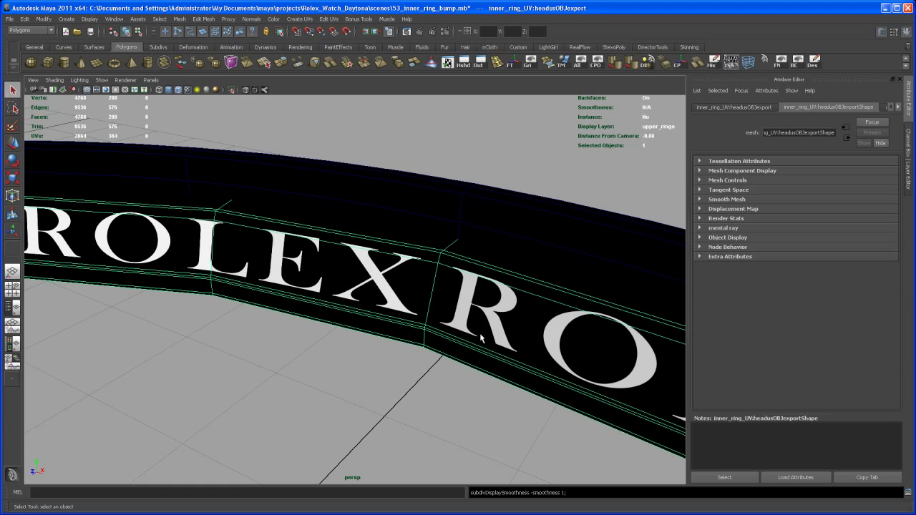
{"action": "key", "text": "3"}
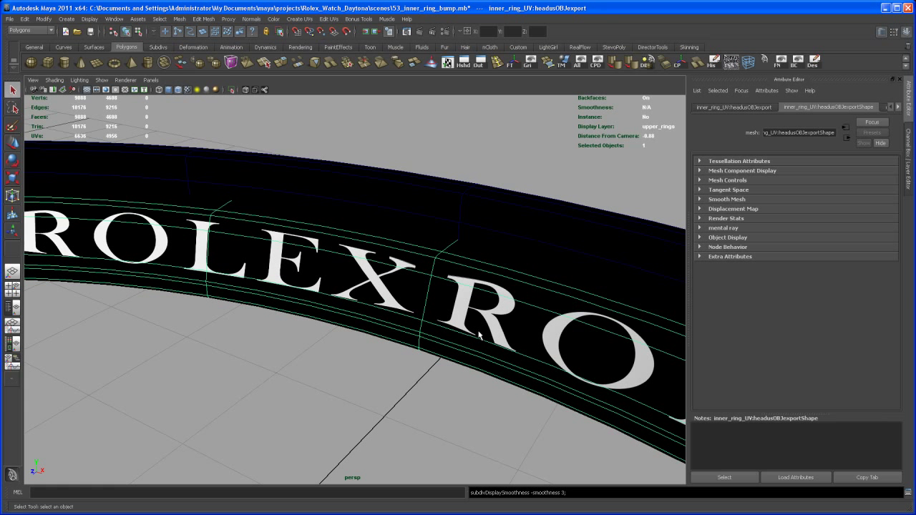
{"action": "key", "text": "1"}
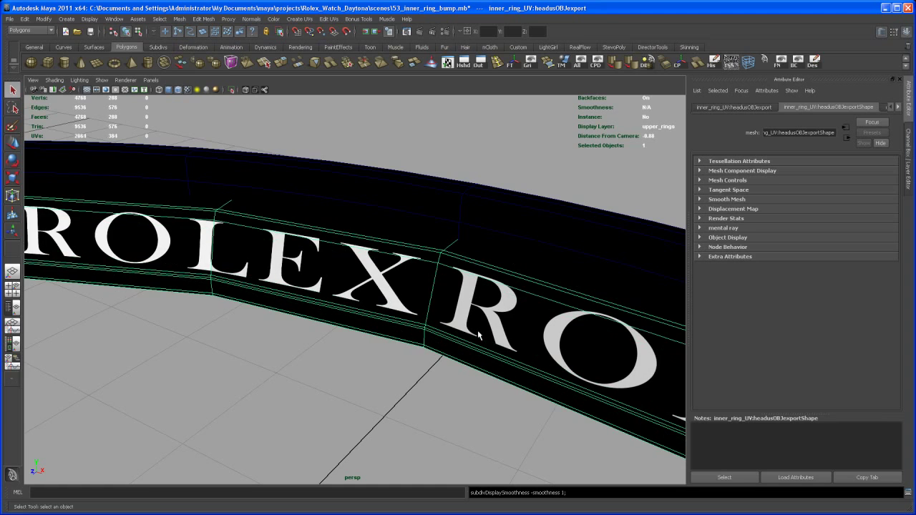
Select a vertical edge between two ROLEX words on the inner ring and insert an edge loop around the lettering band
{"action": "right_click_drag", "start_coordinate": [480, 336], "coordinate": [429, 337], "text": "alt"}
{"action": "middle_click_drag", "start_coordinate": [465, 337], "coordinate": [521, 347], "text": "alt"}
{"action": "middle_click_drag", "start_coordinate": [411, 335], "coordinate": [477, 309], "text": "alt"}
{"action": "right_click_drag", "start_coordinate": [478, 309], "coordinate": [499, 315], "text": "alt"}
{"action": "middle_click_drag", "start_coordinate": [499, 315], "coordinate": [474, 339], "text": "alt"}
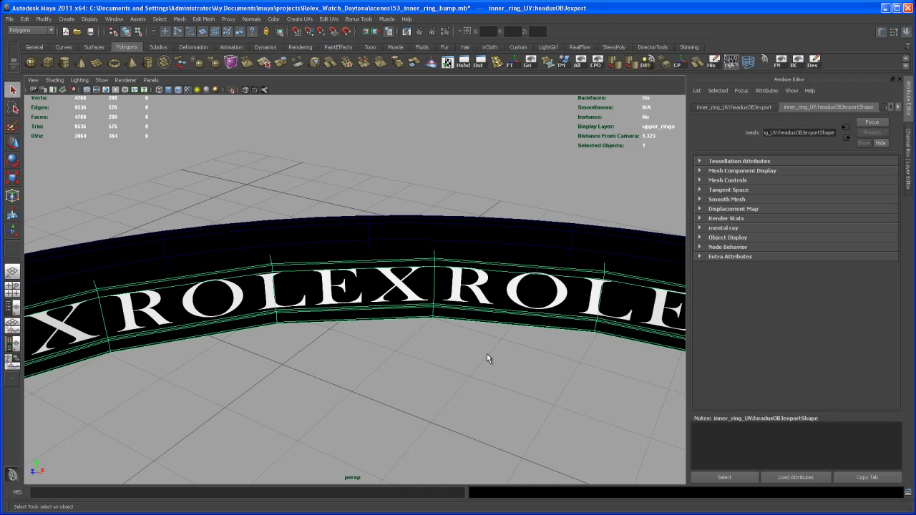
{"action": "left_click_drag", "start_coordinate": [485, 355], "coordinate": [473, 302], "text": "alt"}
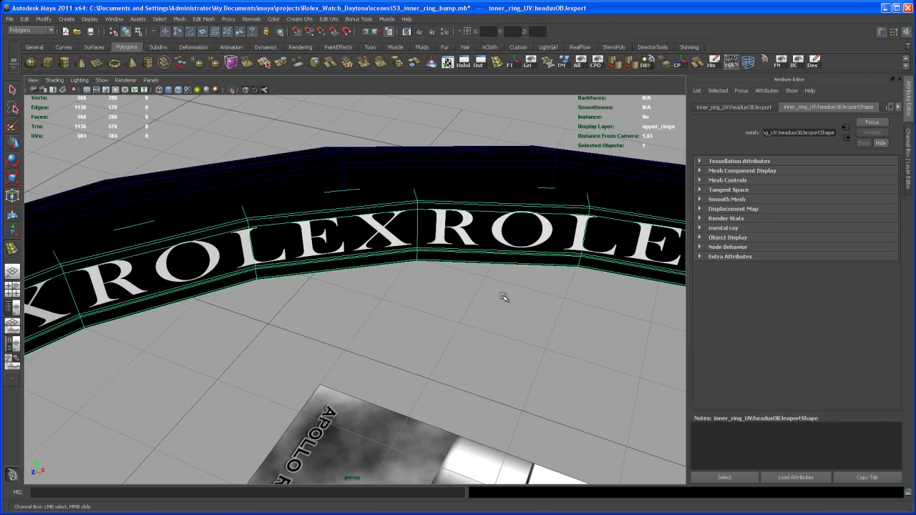
{"action": "mouse_move", "coordinate": [492, 267]}
{"action": "left_mouse_down", "text": "alt"}
{"action": "mouse_move", "coordinate": [482, 279]}
{"action": "mouse_move", "coordinate": [496, 292]}
{"action": "mouse_move", "coordinate": [478, 307]}
{"action": "mouse_move", "coordinate": [479, 278]}
{"action": "left_mouse_up", "text": "alt"}
{"action": "right_click_drag", "start_coordinate": [413, 234], "coordinate": [411, 210]}
{"action": "left_click", "coordinate": [411, 238]}
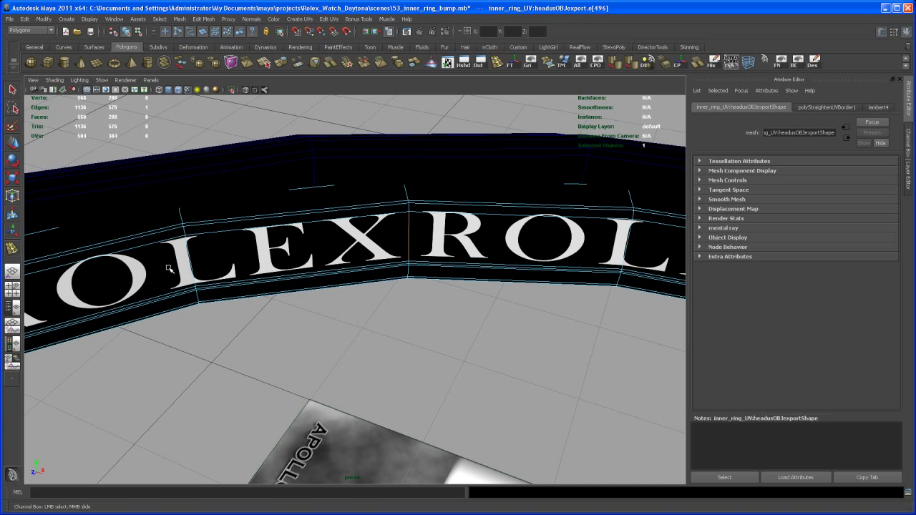
{"action": "left_click_drag", "start_coordinate": [357, 240], "coordinate": [399, 269], "text": "alt"}
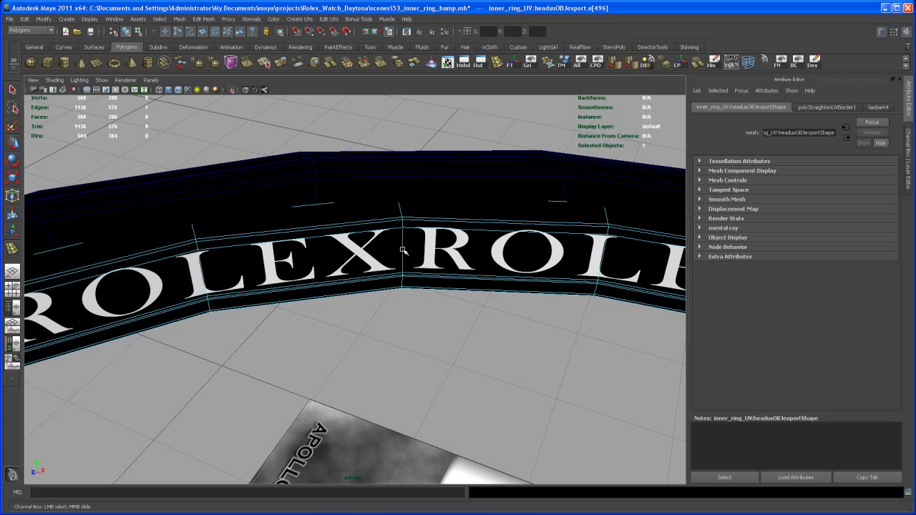
{"action": "right_click_drag", "start_coordinate": [403, 250], "coordinate": [424, 278], "text": "shift"}
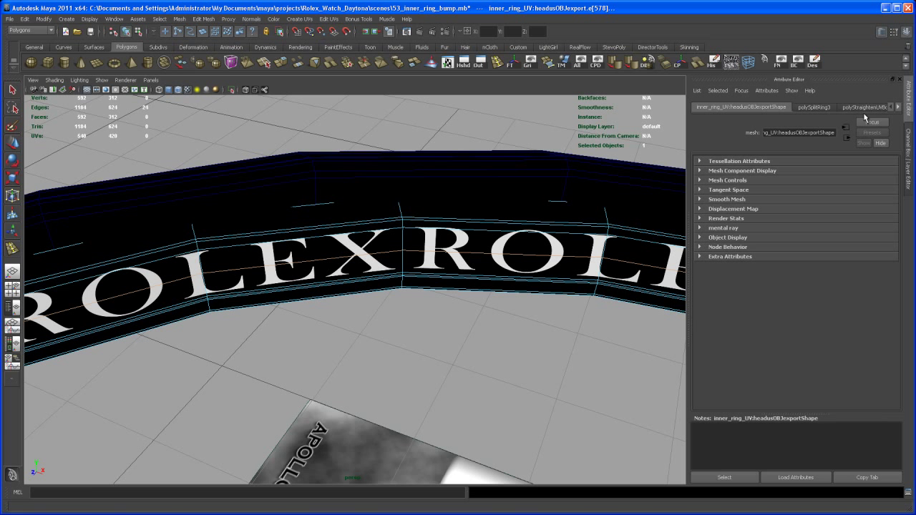
Set the Split Type of polySplitRing3 to Multi with 5 Divisions
{"action": "left_click", "coordinate": [907, 146]}
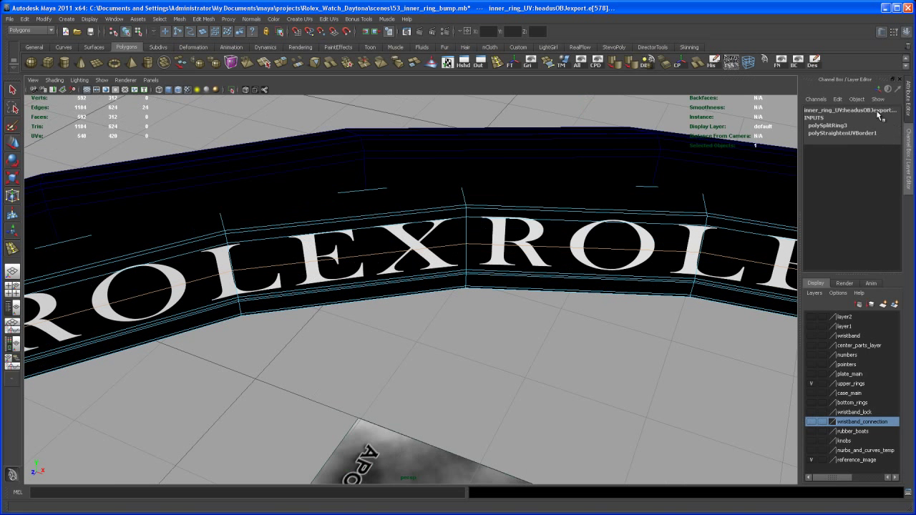
{"action": "left_click", "coordinate": [832, 125]}
{"action": "left_click", "coordinate": [880, 156]}
{"action": "left_click", "coordinate": [885, 183]}
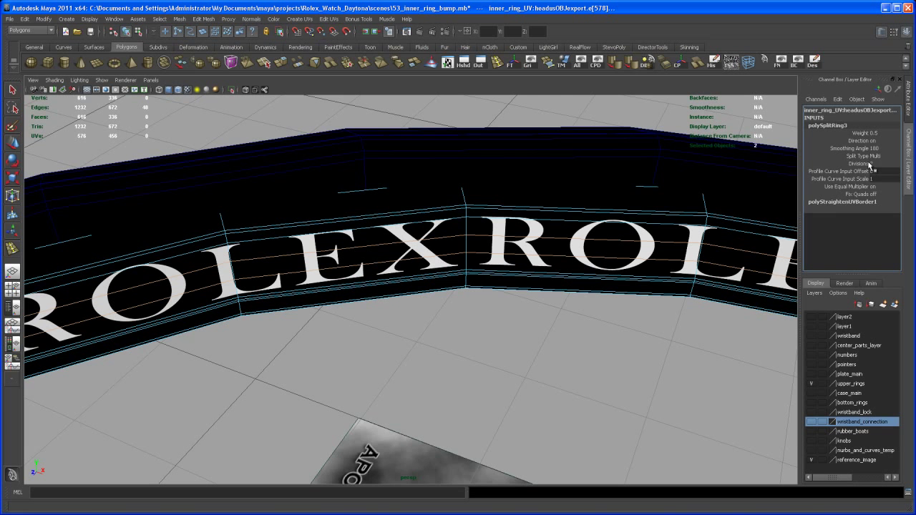
{"action": "left_click", "coordinate": [863, 163]}
{"action": "middle_click_drag", "start_coordinate": [643, 215], "coordinate": [661, 235]}
{"action": "scroll", "coordinate": [537, 300], "scroll_direction": "up", "scroll_amount": 8}
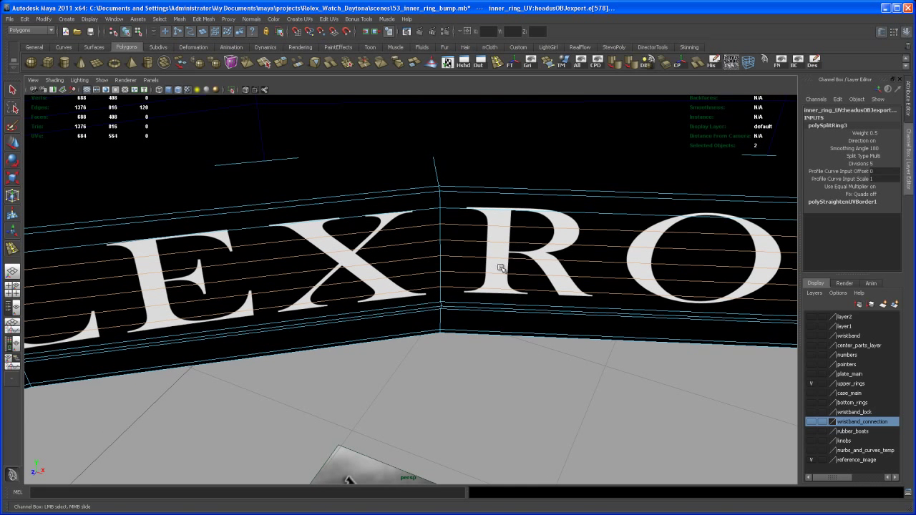
Return the inner ring to object mode and compare its lettering with smooth preview on and off, leaving the preview off
{"action": "right_click_drag", "start_coordinate": [513, 256], "coordinate": [526, 247]}
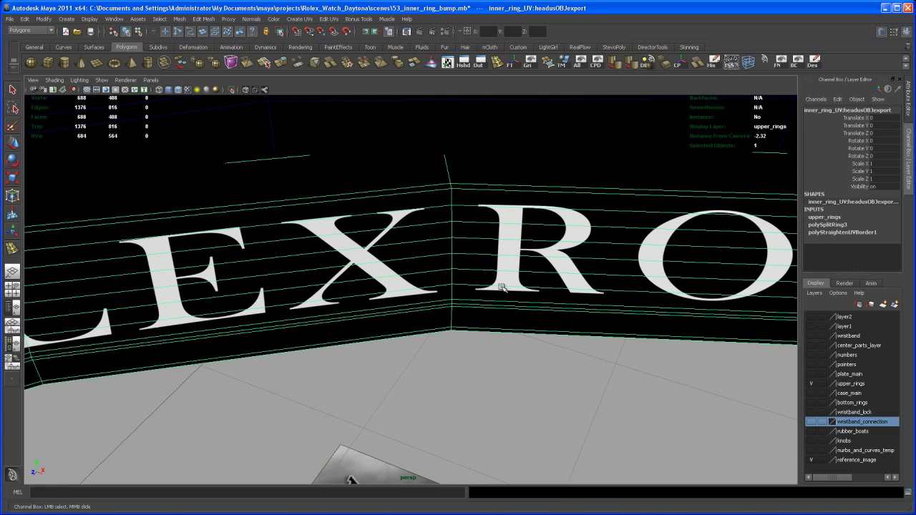
{"action": "key", "text": "3"}
{"action": "key", "text": "1"}
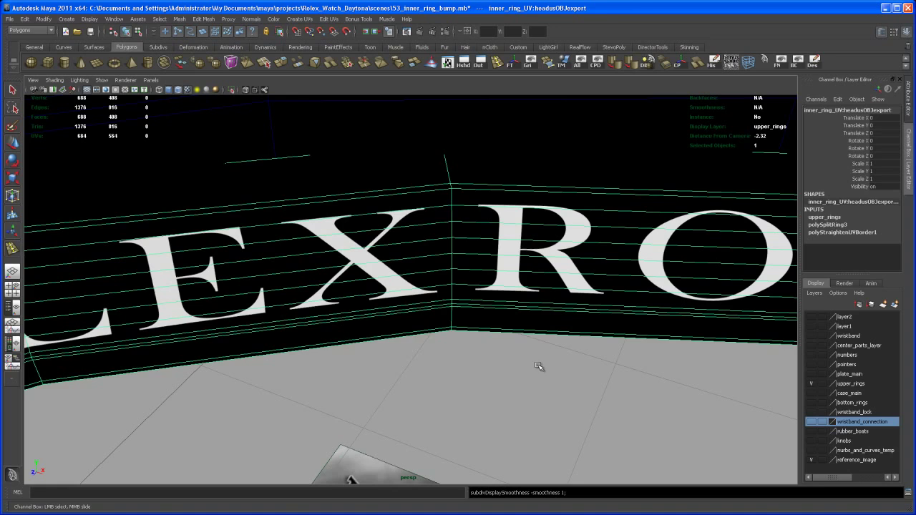
{"action": "key", "text": "3"}
{"action": "key", "text": "1"}
{"action": "key", "text": "3"}
{"action": "right_click_drag", "start_coordinate": [530, 378], "coordinate": [507, 267], "text": "alt"}
{"action": "key", "text": "1"}
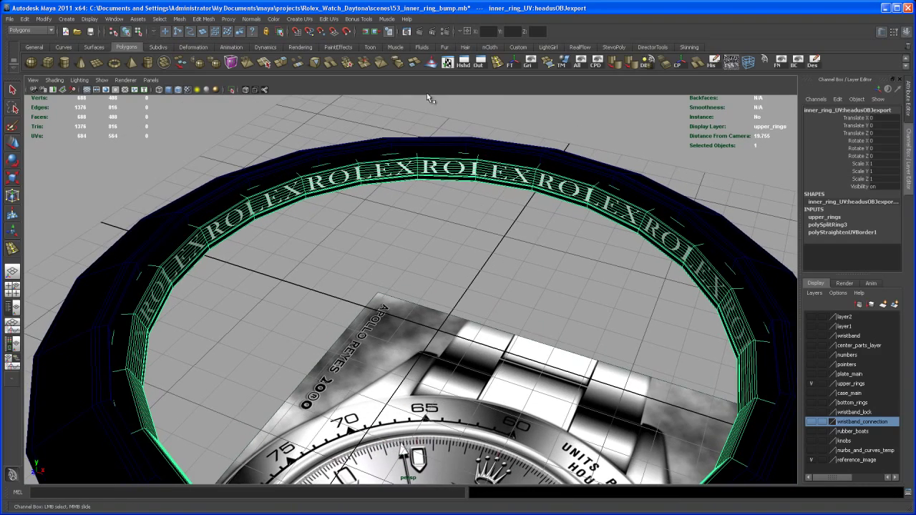
Open the Hypershade and delete the whole lambert4 test network, including its file texture, placement and shading group nodes
{"action": "left_click", "coordinate": [464, 63]}
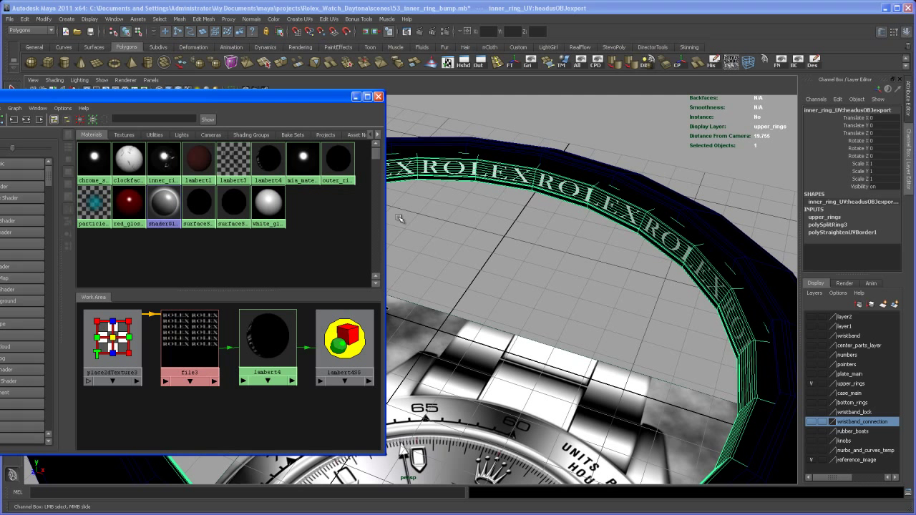
{"action": "scroll", "coordinate": [297, 412], "scroll_direction": "down", "scroll_amount": 5}
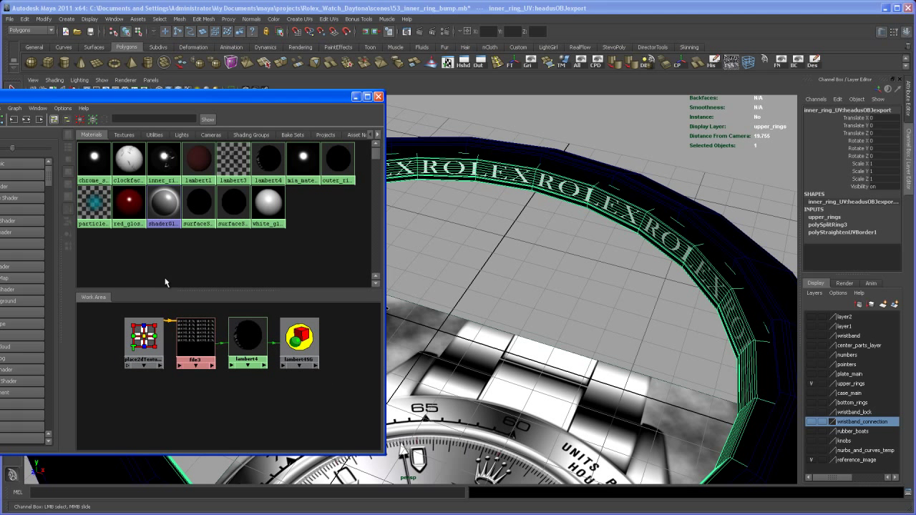
{"action": "left_click_drag", "start_coordinate": [98, 315], "coordinate": [338, 381]}
{"action": "key", "text": "Delete"}
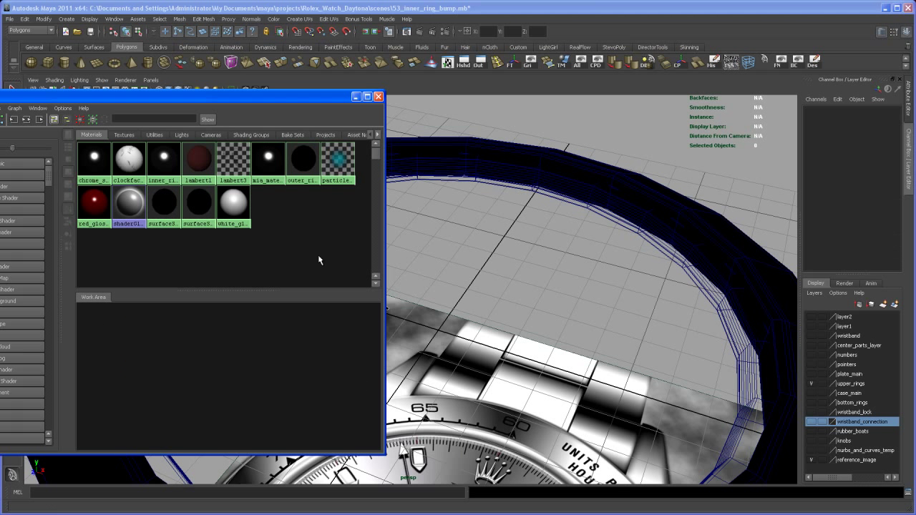
Graph the input and output connections of inner_ring_chrome and delete its leftover bump2d1 node
{"action": "left_click", "coordinate": [164, 161]}
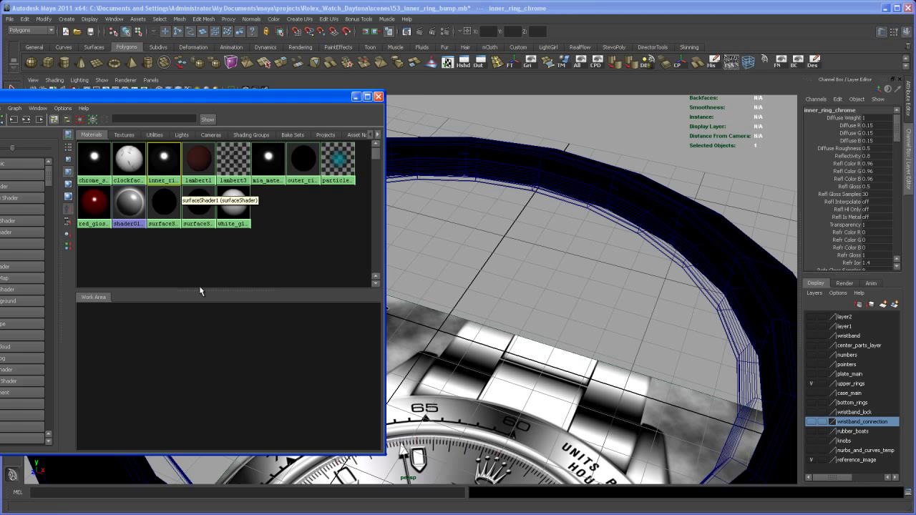
{"action": "left_click_drag", "start_coordinate": [215, 96], "coordinate": [292, 87]}
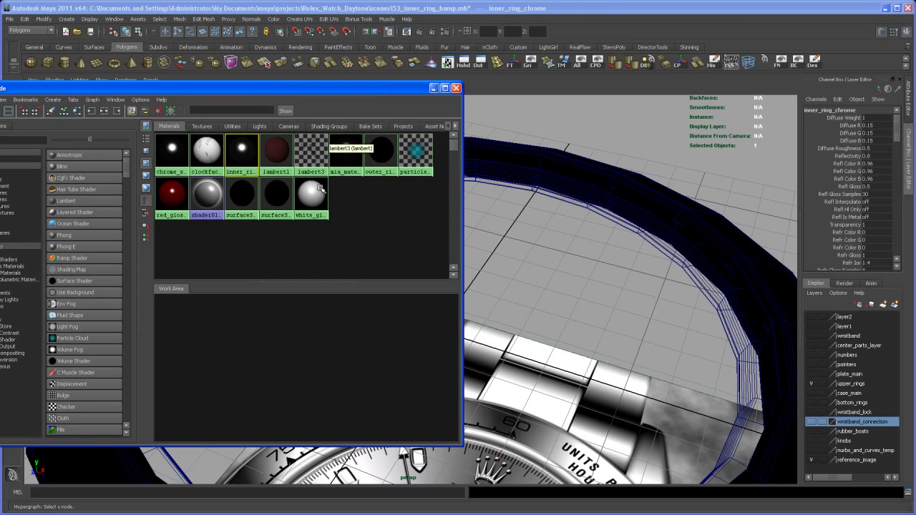
{"action": "left_click", "coordinate": [106, 111]}
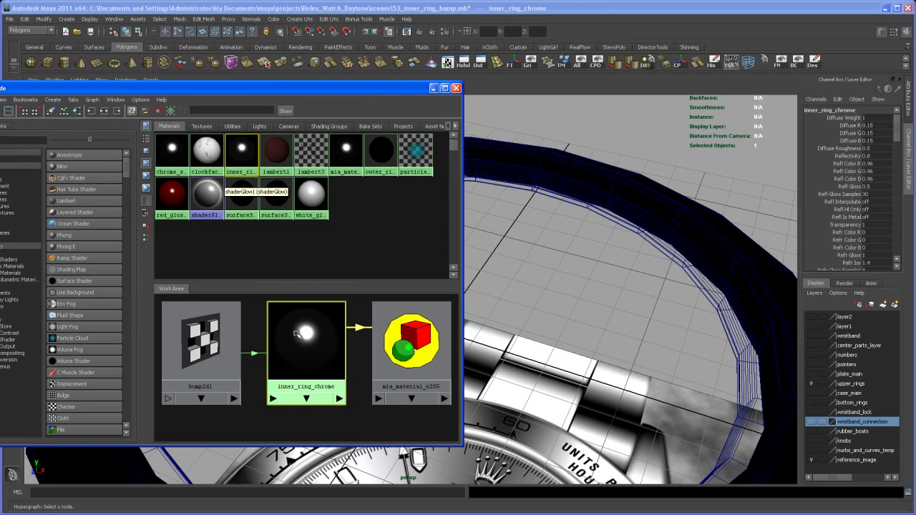
{"action": "middle_click_drag", "start_coordinate": [301, 370], "coordinate": [306, 382], "text": "alt"}
{"action": "right_click_drag", "start_coordinate": [306, 379], "coordinate": [286, 369], "text": "alt"}
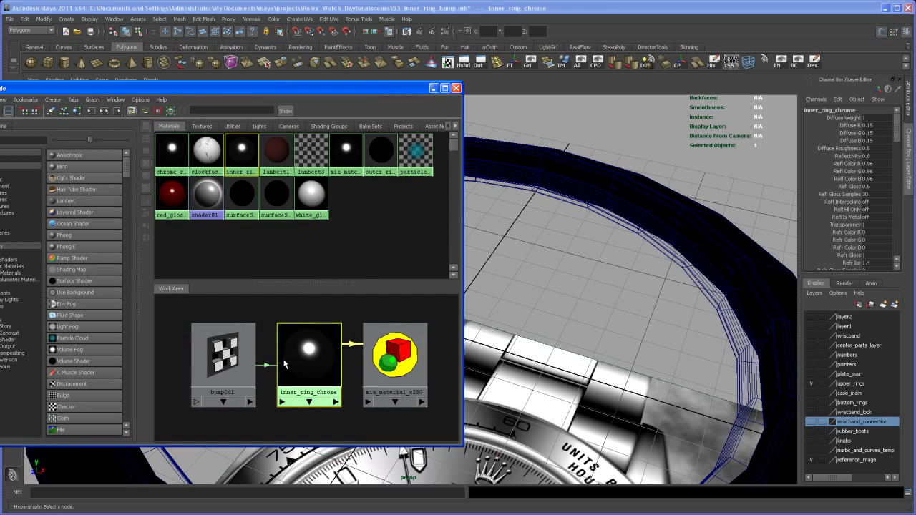
{"action": "left_click_drag", "start_coordinate": [227, 361], "coordinate": [218, 360]}
{"action": "left_click_drag", "start_coordinate": [311, 374], "coordinate": [314, 365]}
{"action": "right_click_drag", "start_coordinate": [405, 389], "coordinate": [373, 363], "text": "alt"}
{"action": "scroll", "coordinate": [371, 358], "scroll_direction": "down", "scroll_amount": 2}
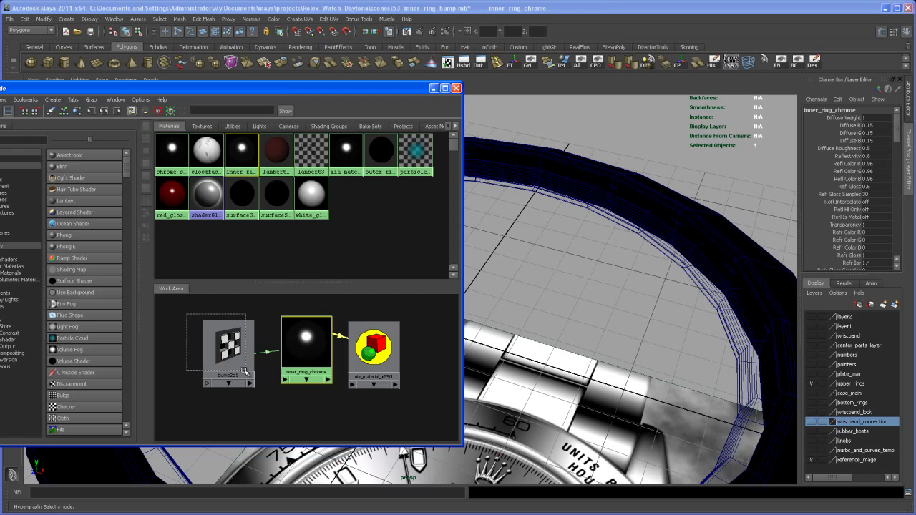
{"action": "left_click", "coordinate": [220, 340]}
{"action": "key", "text": "Delete"}
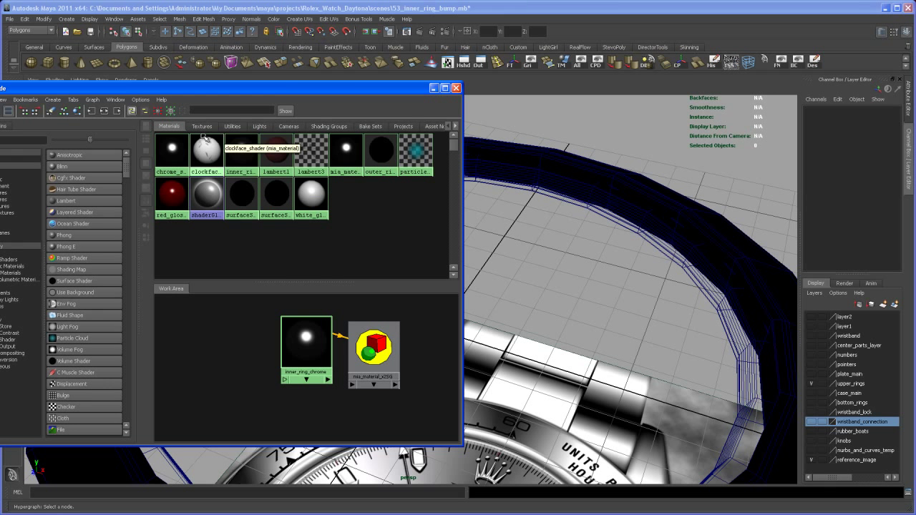
Check the scene's existing textures and show the attributes of the inner_ring_chrome material
{"action": "left_click", "coordinate": [205, 126]}
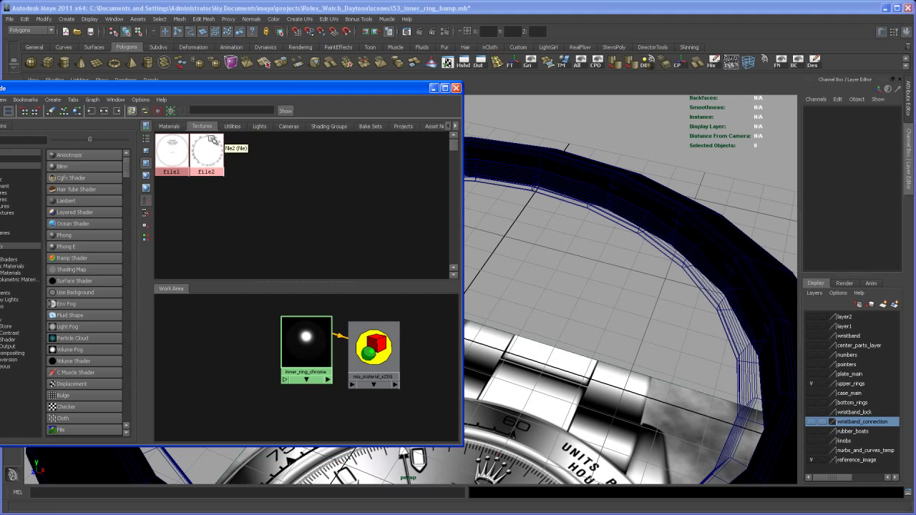
{"action": "left_click", "coordinate": [170, 127]}
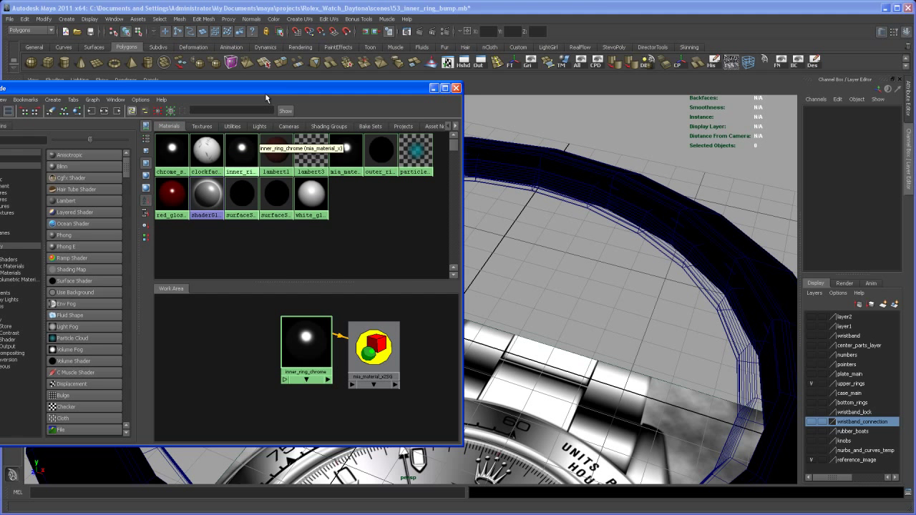
{"action": "left_click_drag", "start_coordinate": [268, 88], "coordinate": [312, 78]}
{"action": "left_click", "coordinate": [347, 329]}
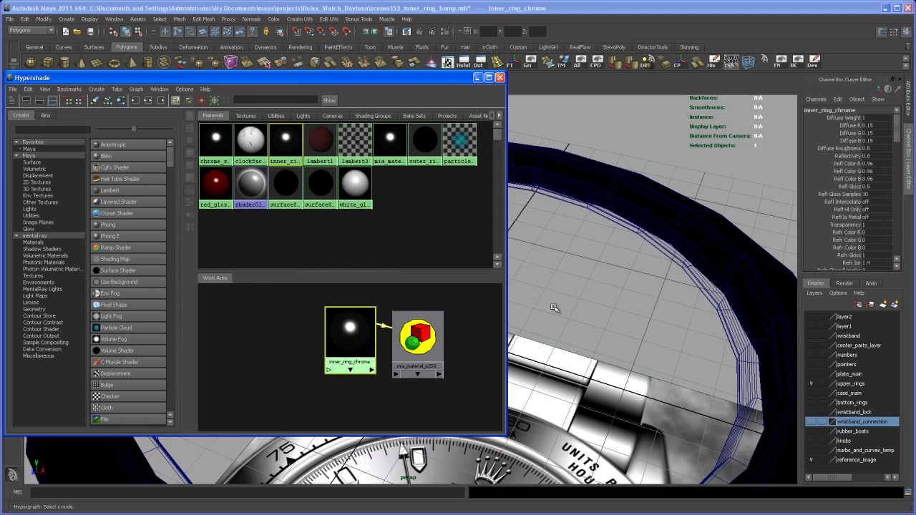
{"action": "key", "text": "ctrl+a"}
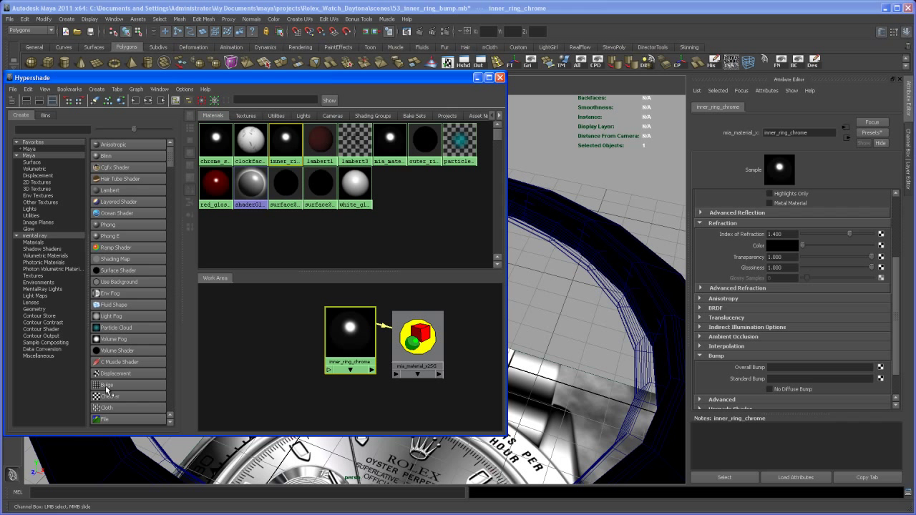
Create a new file texture and delete its projection and place3dTexture nodes, keeping the file and 2D placement nodes
{"action": "left_click", "coordinate": [108, 420]}
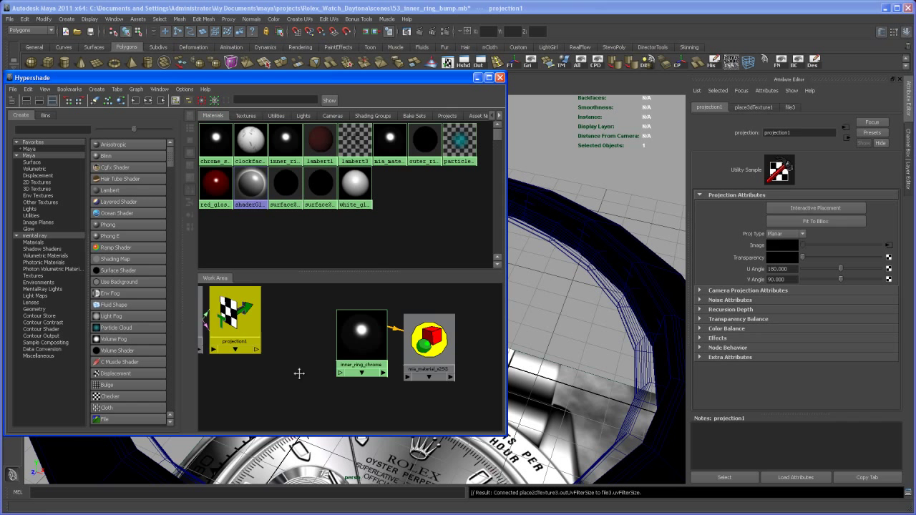
{"action": "left_click_drag", "start_coordinate": [337, 334], "coordinate": [332, 407]}
{"action": "key", "text": "Delete"}
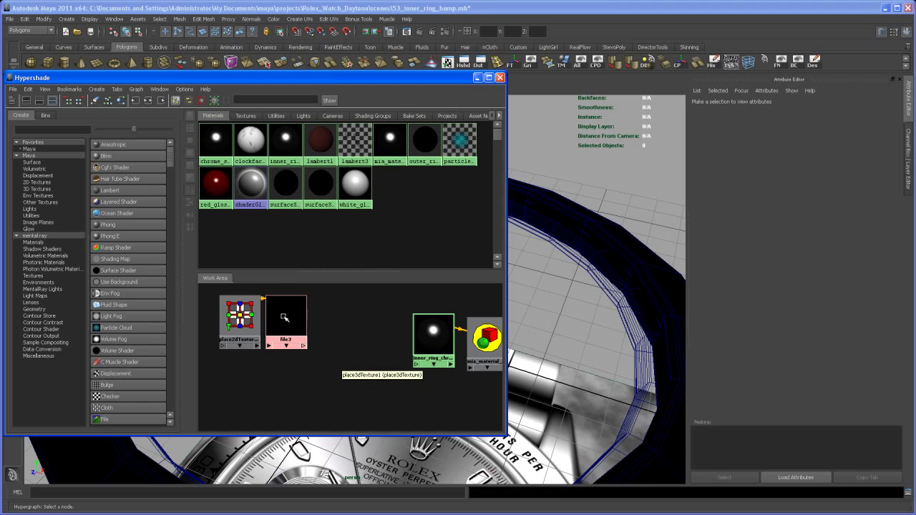
Set the new file texture's Filter Type to Off and load inner_ring_bumpmap.tga as its image
{"action": "left_click", "coordinate": [285, 317]}
{"action": "left_click", "coordinate": [800, 206]}
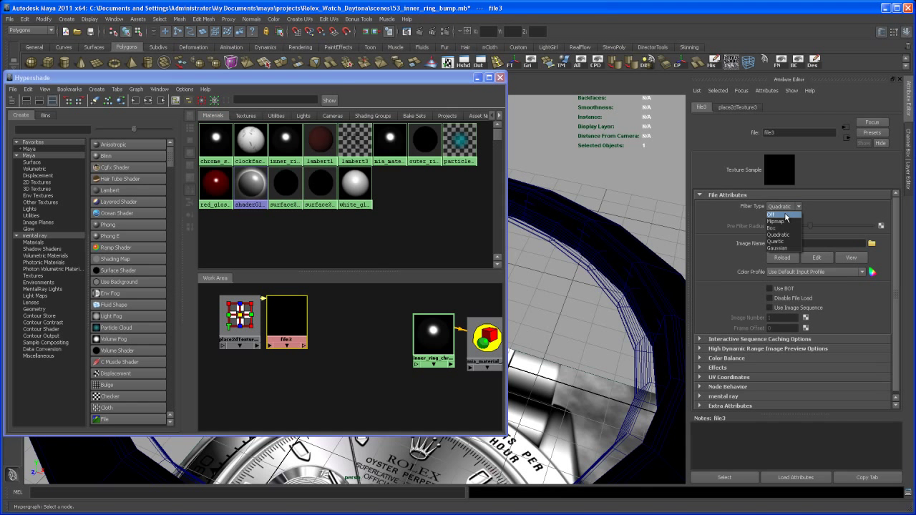
{"action": "left_click", "coordinate": [778, 206]}
{"action": "left_click", "coordinate": [871, 243]}
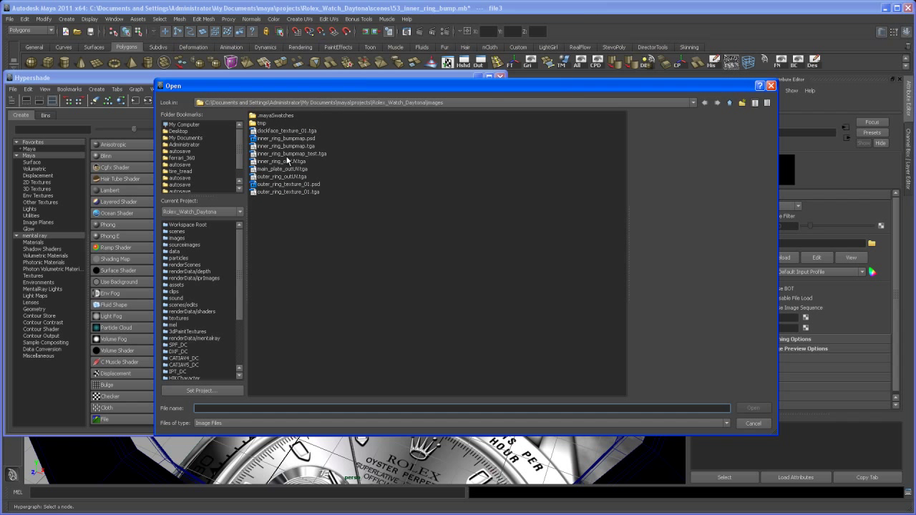
{"action": "left_click", "coordinate": [304, 146]}
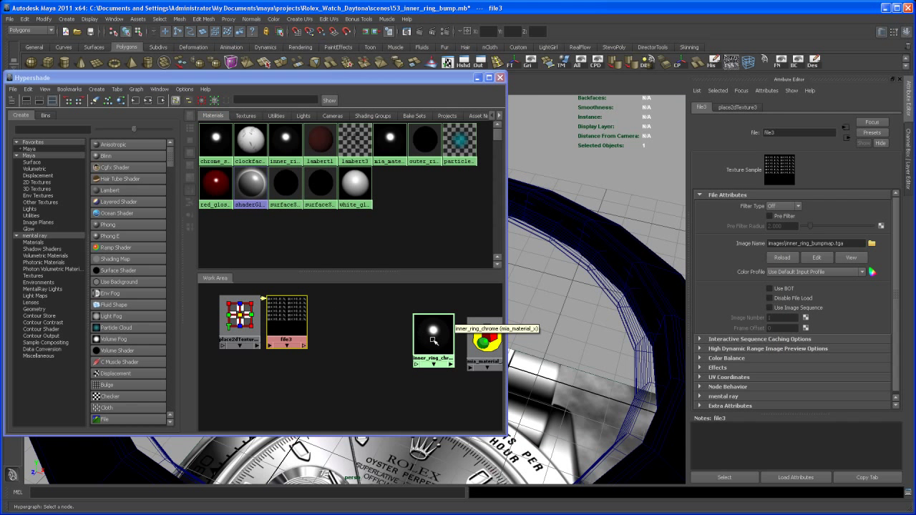
Connect the file texture to the Standard Bump attribute of inner_ring_chrome
{"action": "left_click_drag", "start_coordinate": [437, 342], "coordinate": [408, 335]}
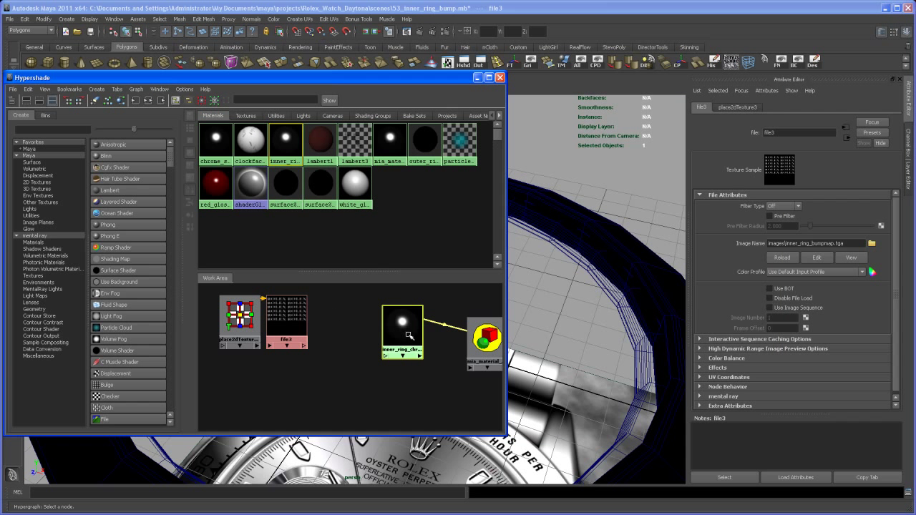
{"action": "left_click", "coordinate": [409, 335]}
{"action": "left_click", "coordinate": [842, 324]}
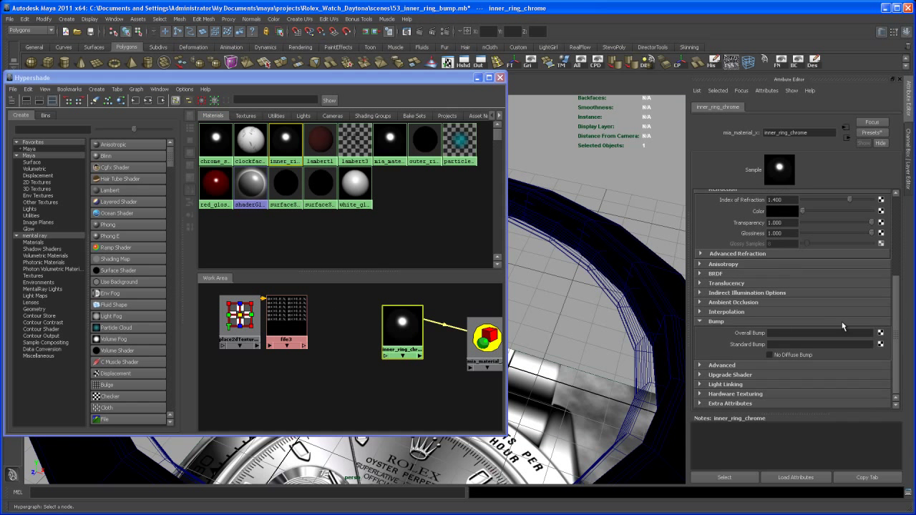
{"action": "middle_click_drag", "start_coordinate": [293, 326], "coordinate": [747, 344]}
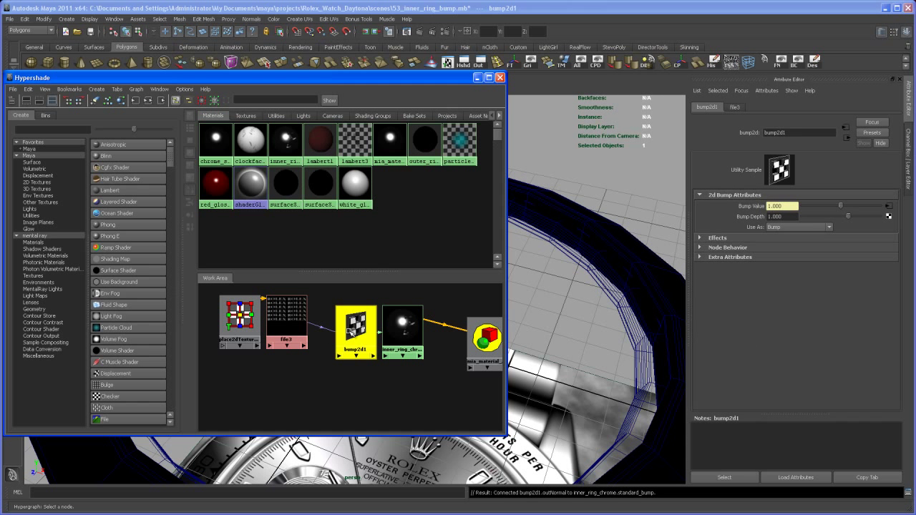
Select the inner ring, assign the inner_ring_chrome material to it and close the Hypershade
{"action": "left_click_drag", "start_coordinate": [441, 79], "coordinate": [354, 101]}
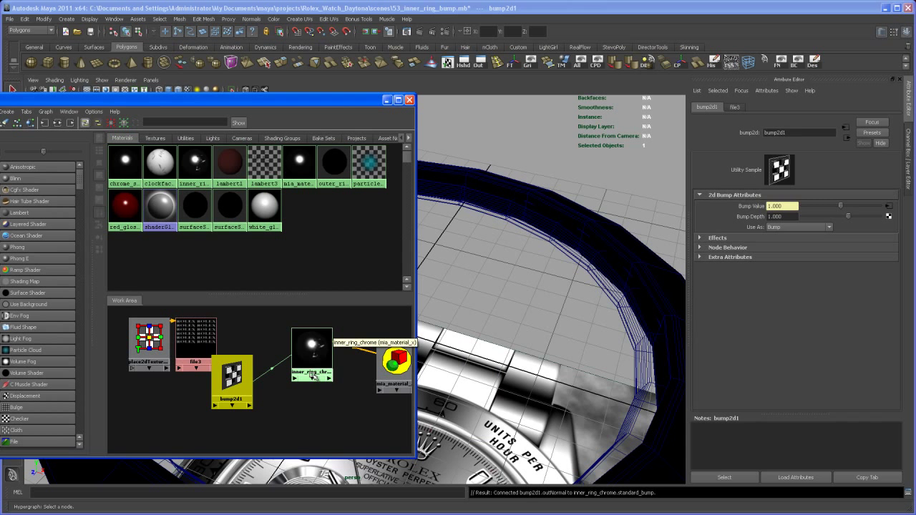
{"action": "left_click", "coordinate": [504, 211]}
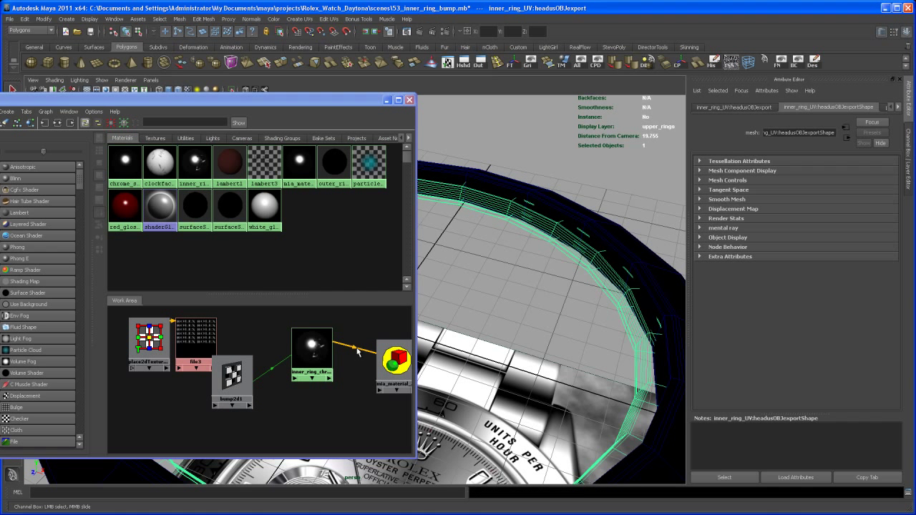
{"action": "right_click_drag", "start_coordinate": [312, 356], "coordinate": [312, 330]}
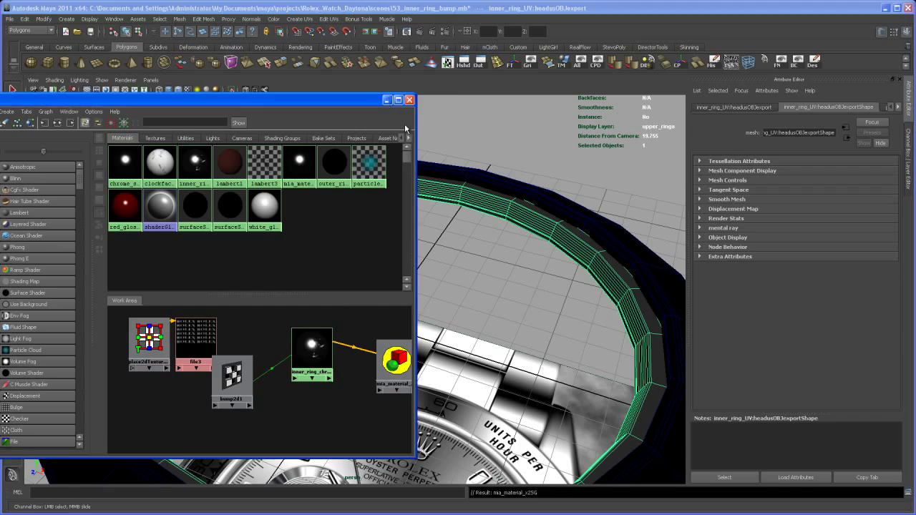
{"action": "left_click", "coordinate": [409, 100]}
Turn on smooth preview for the inner ring and the outer ring
{"action": "left_click_drag", "start_coordinate": [498, 284], "coordinate": [511, 271], "text": "alt"}
{"action": "right_click_drag", "start_coordinate": [510, 270], "coordinate": [455, 276], "text": "alt"}
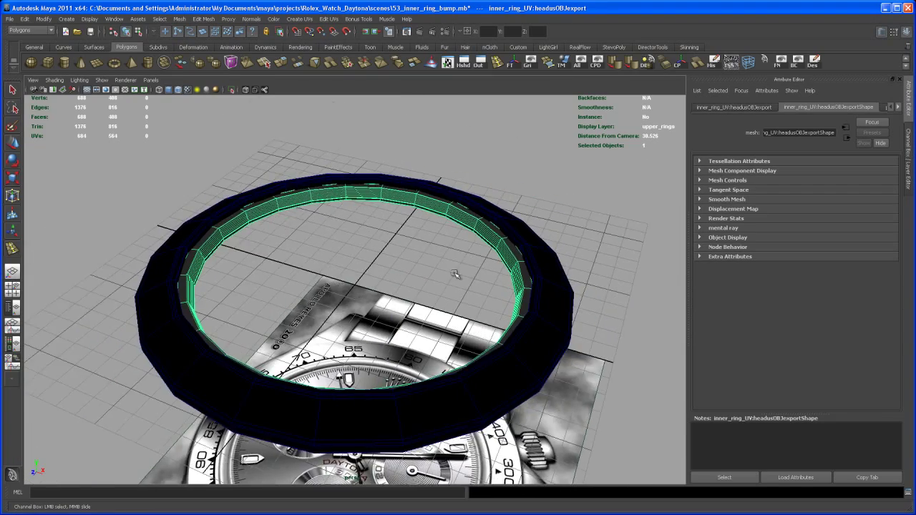
{"action": "left_click_drag", "start_coordinate": [456, 275], "coordinate": [464, 290], "text": "alt"}
{"action": "middle_click_drag", "start_coordinate": [465, 290], "coordinate": [463, 255], "text": "alt"}
{"action": "right_click_drag", "start_coordinate": [463, 256], "coordinate": [464, 278], "text": "alt"}
{"action": "key", "text": "3"}
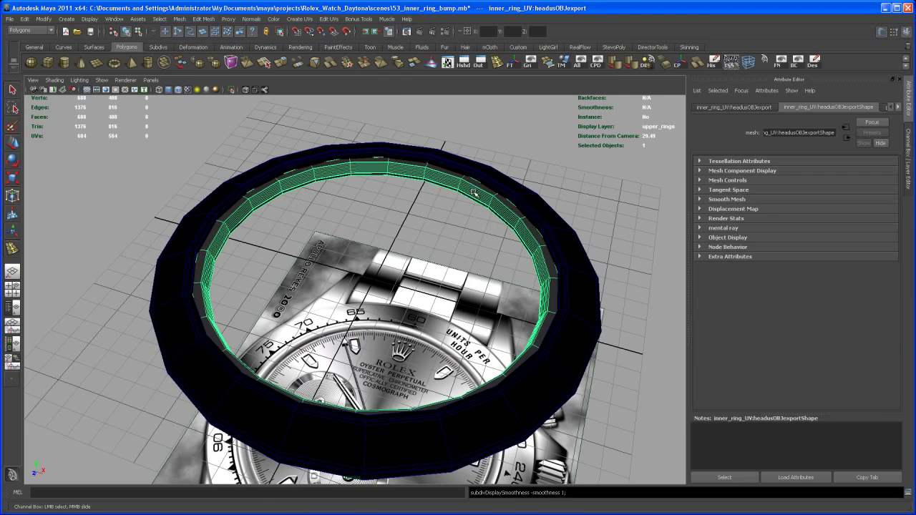
{"action": "left_click", "coordinate": [492, 178]}
{"action": "key", "text": "3"}
{"action": "left_click_drag", "start_coordinate": [466, 255], "coordinate": [472, 231], "text": "alt"}
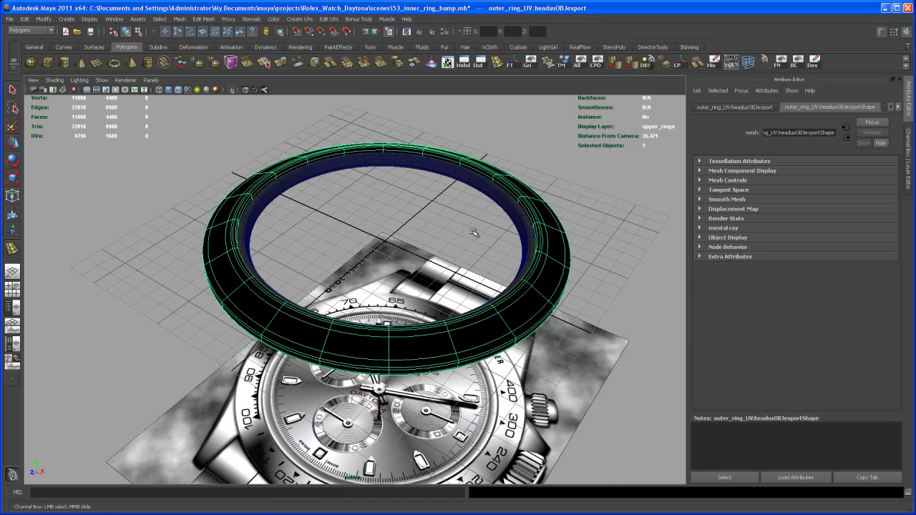
Bring back the Channel Box / Layer Editor in place of the Attribute Editor and frame both rings in the perspective view
{"action": "left_click", "coordinate": [908, 157]}
{"action": "middle_click_drag", "start_coordinate": [626, 295], "coordinate": [628, 298], "text": "alt"}
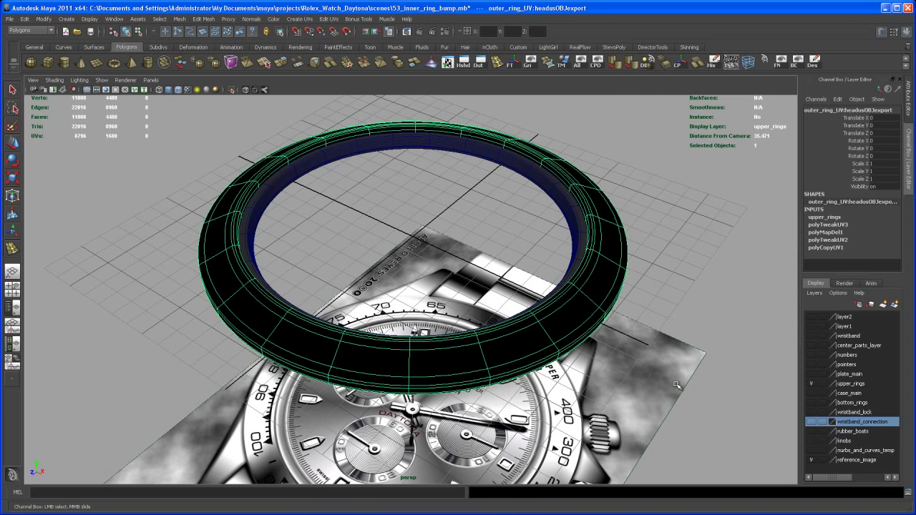
{"action": "left_click_drag", "start_coordinate": [676, 385], "coordinate": [631, 376], "text": "alt"}
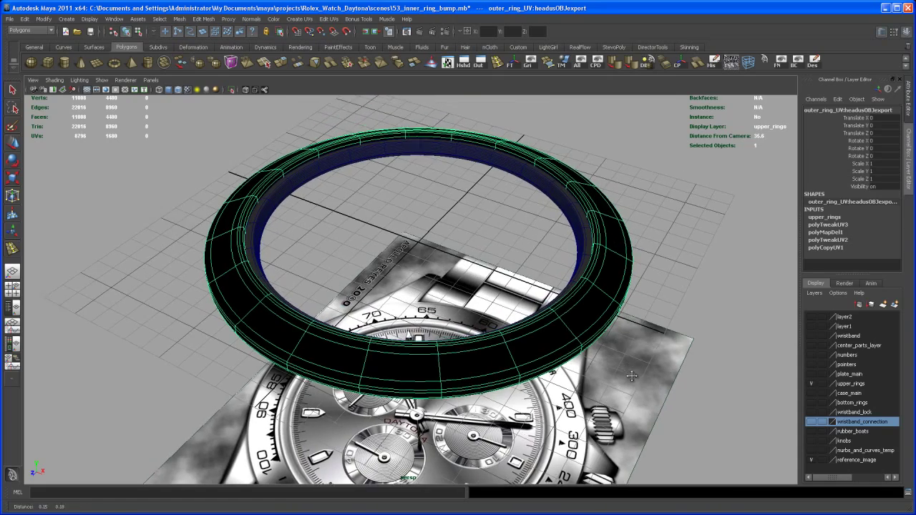
{"action": "middle_click_drag", "start_coordinate": [631, 376], "coordinate": [630, 371], "text": "alt"}
{"action": "right_click_drag", "start_coordinate": [630, 362], "coordinate": [643, 352], "text": "alt"}
{"action": "middle_click_drag", "start_coordinate": [643, 352], "coordinate": [648, 346], "text": "alt"}
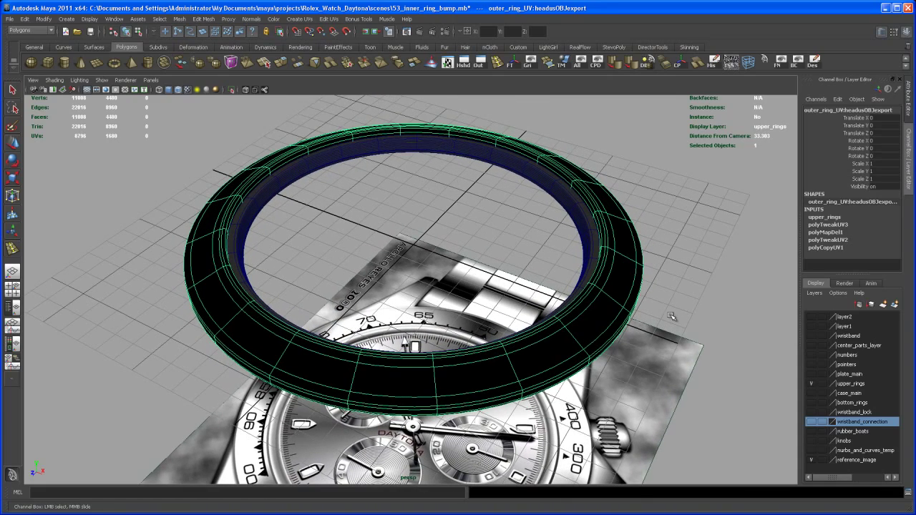